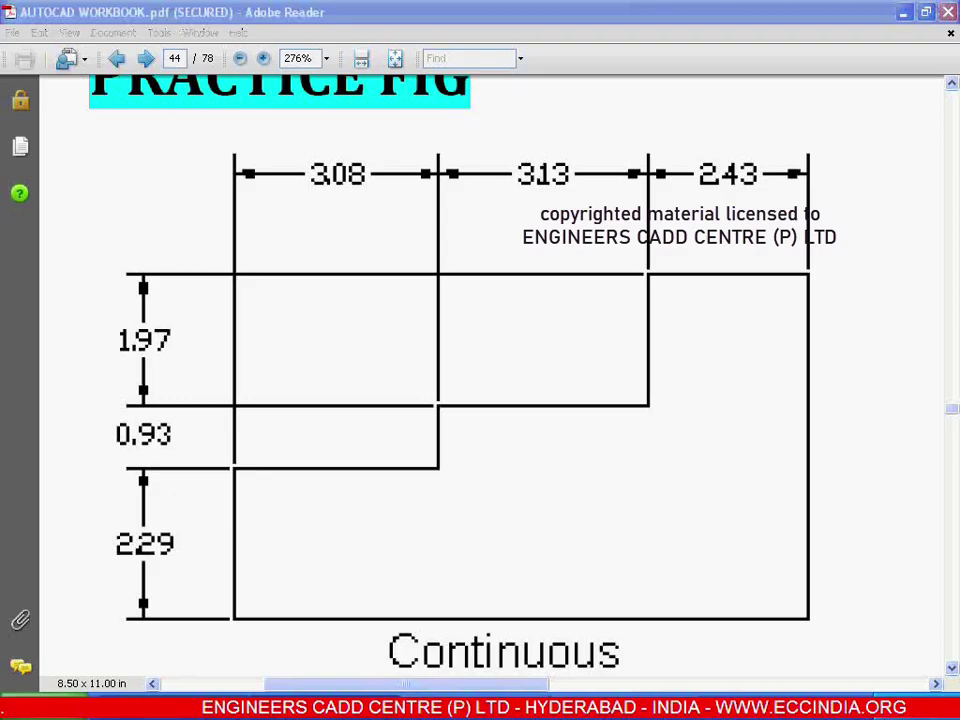
Start a line and draw the 2.43 top edge running left
click(320, 697)
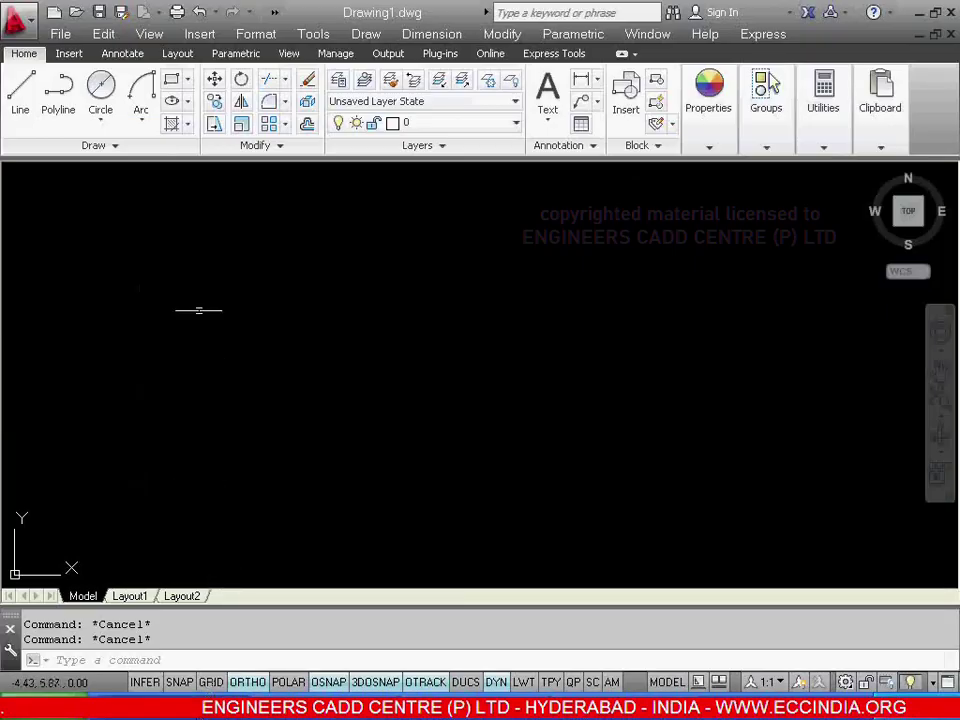
click(30, 108)
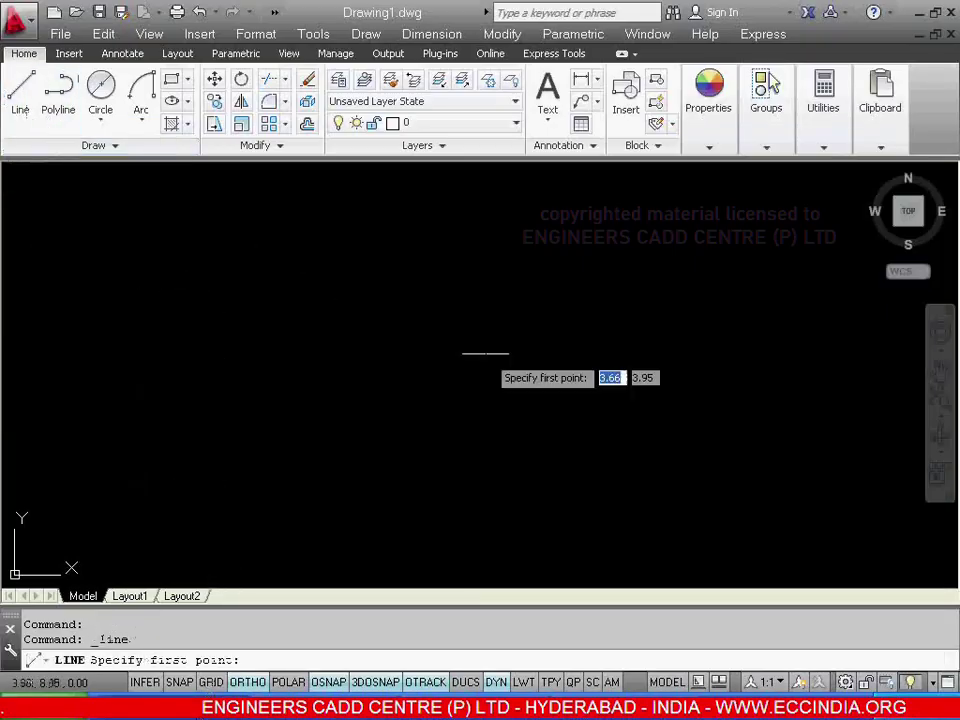
click(575, 298)
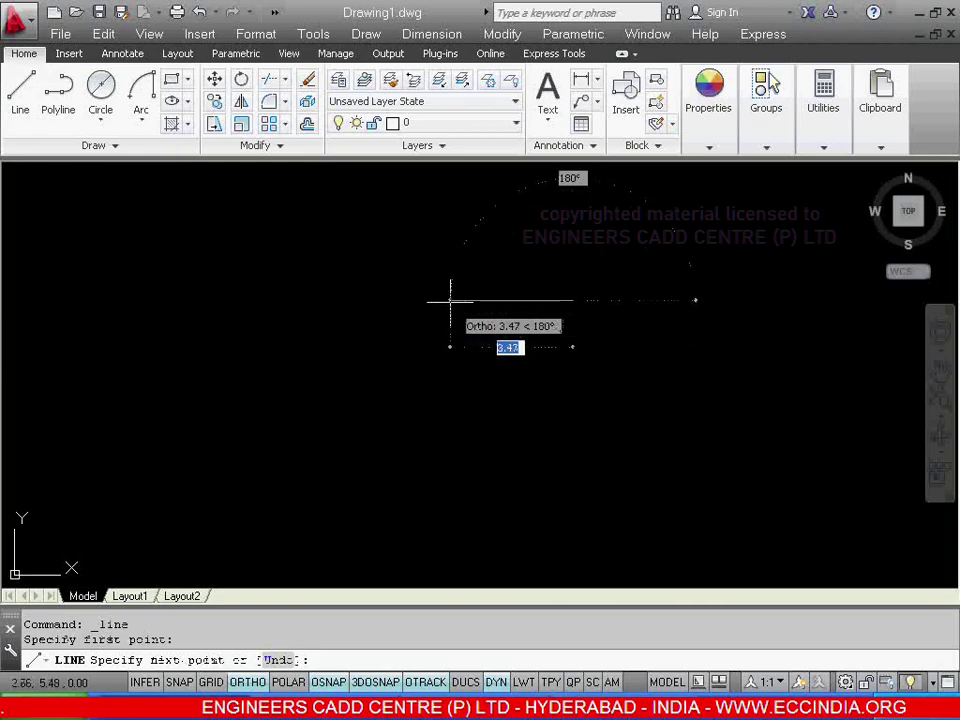
text(2)
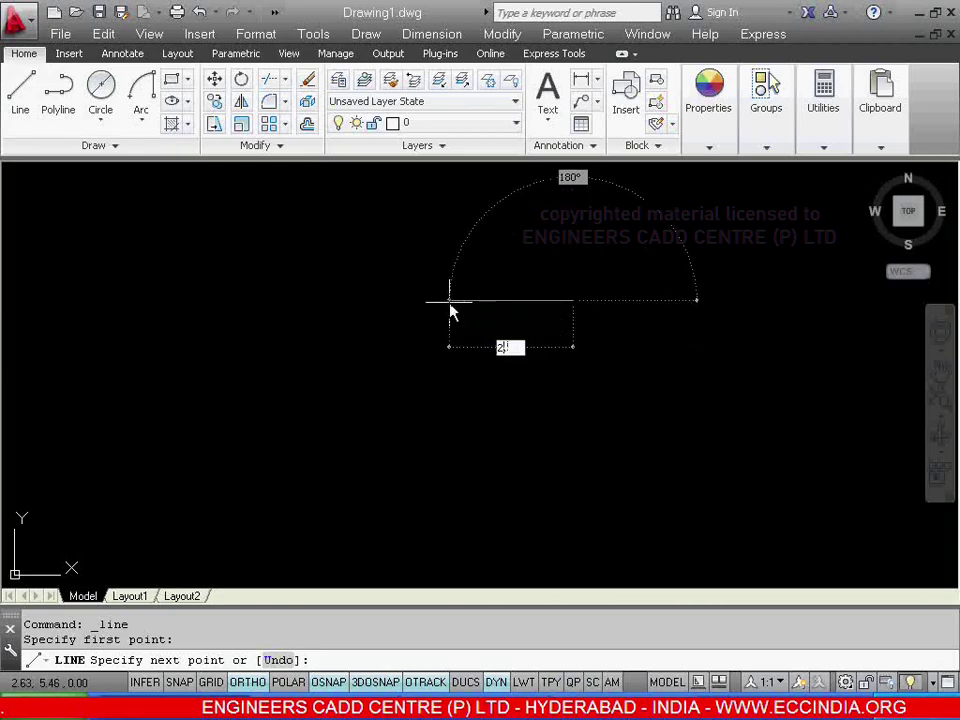
text(.43)
right_click(450, 310)
click(464, 314)
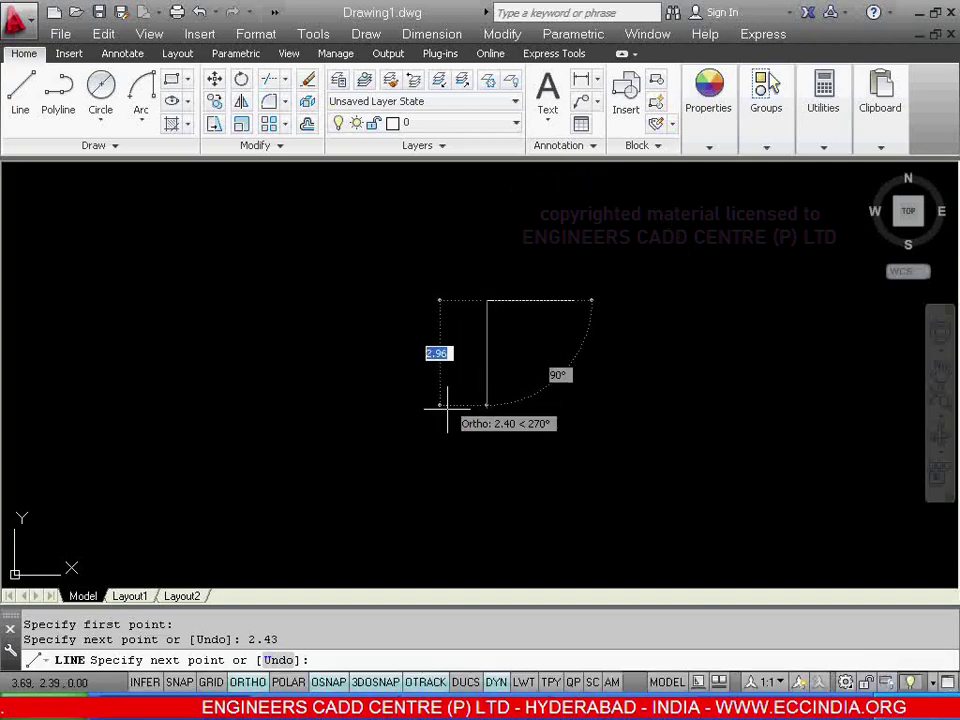
Check the workbook figure, then draw the 1.97 vertical drop from the left end
key(alt+Tab)
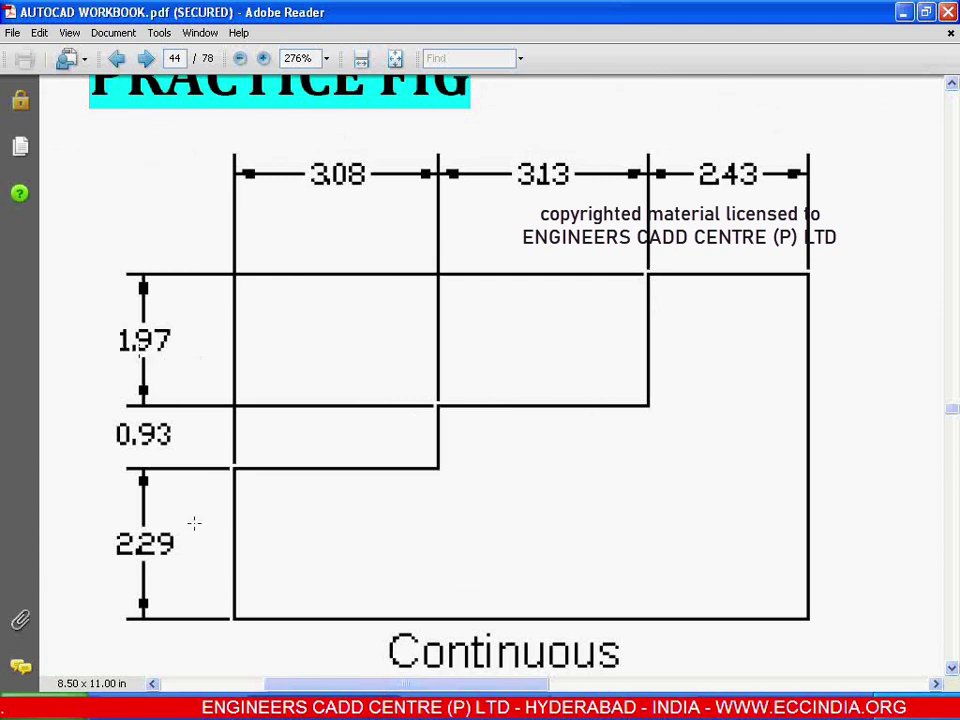
key(alt+Tab)
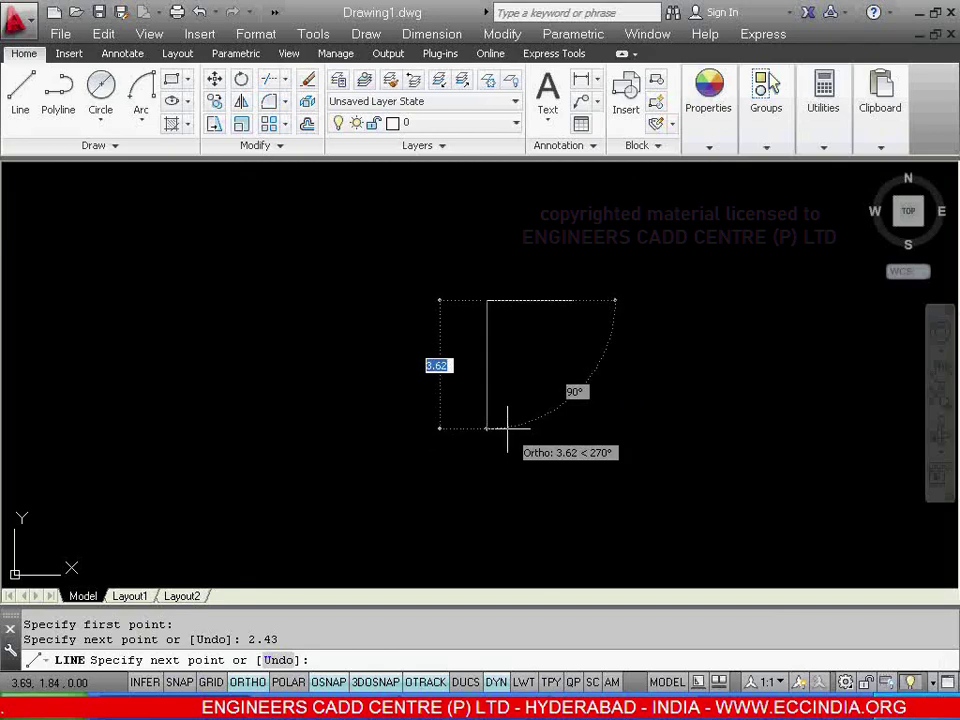
key(BackSpace)
text(1.9)
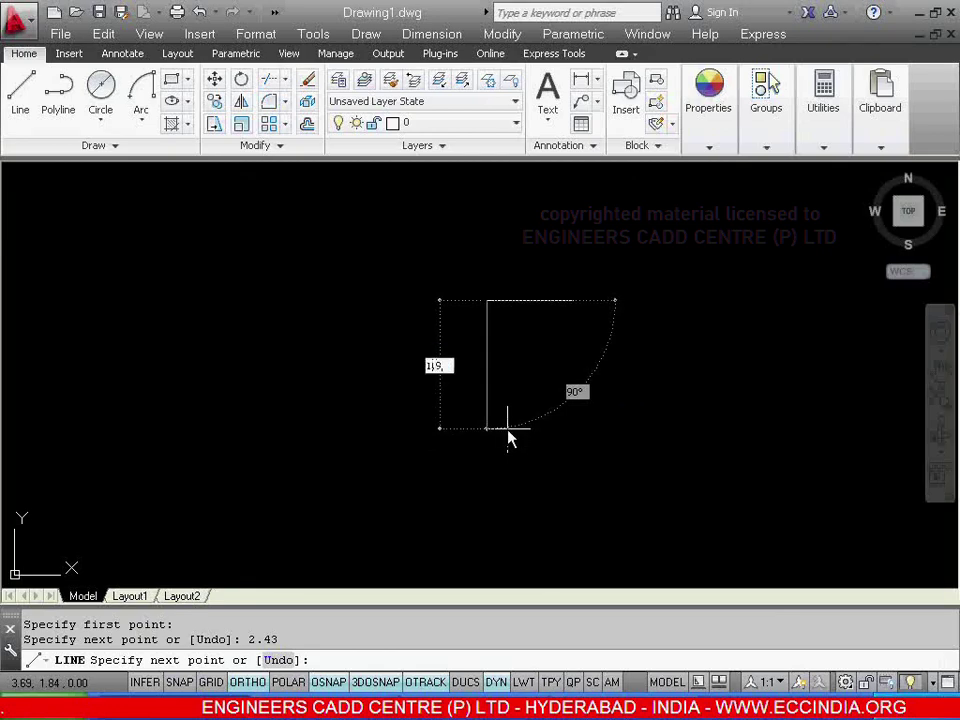
text(7)
right_click(508, 435)
click(548, 442)
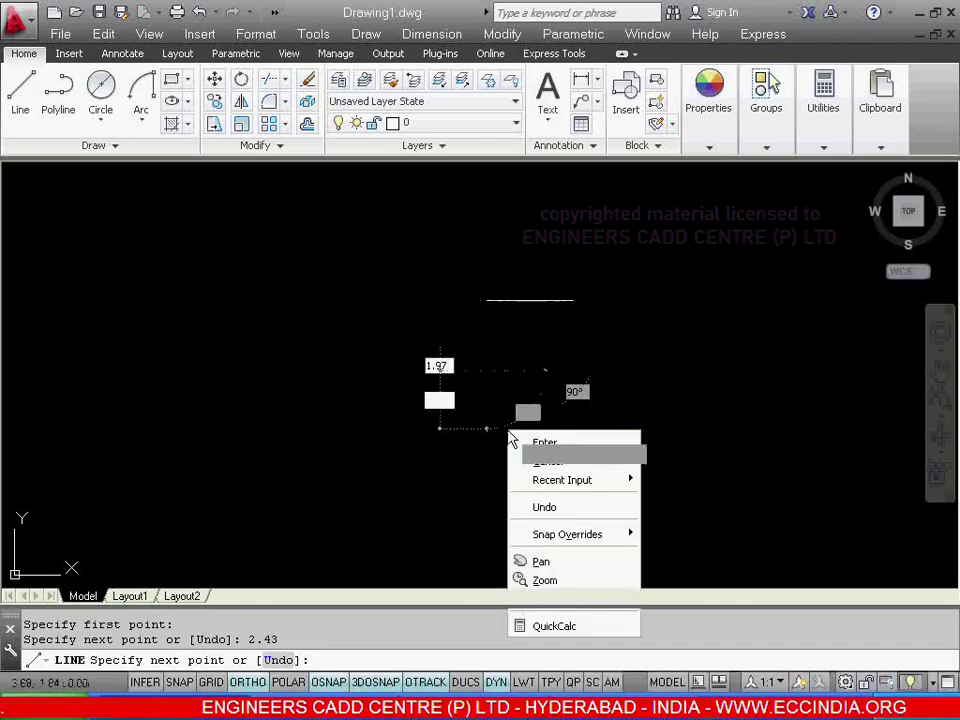
Draw the 3.13 horizontal step to the left after checking the workbook figure
key(alt+Tab)
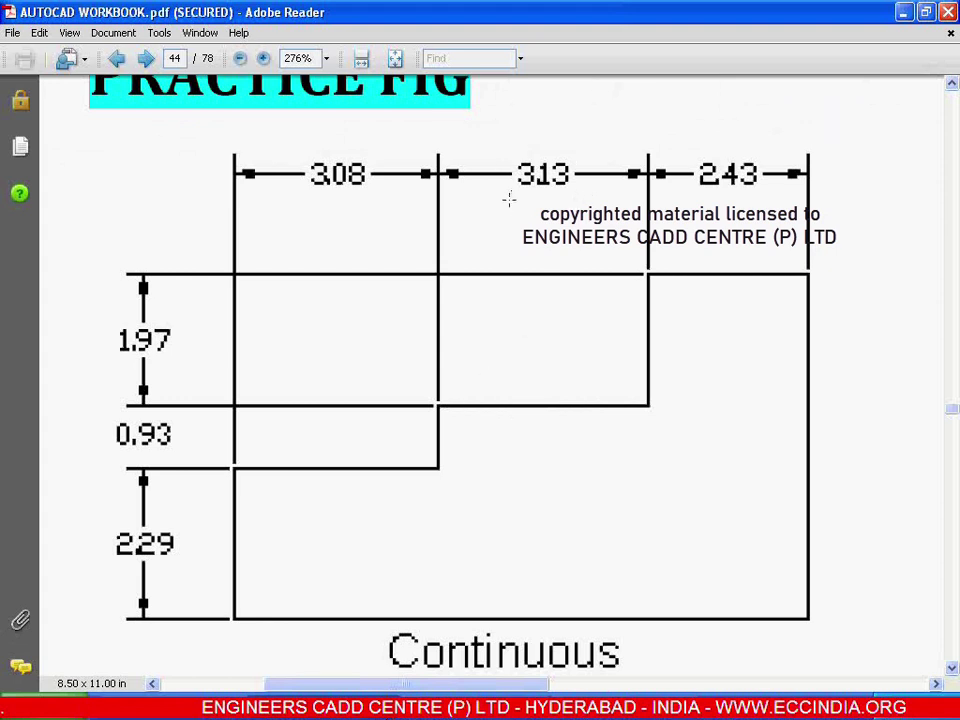
key(alt+Tab)
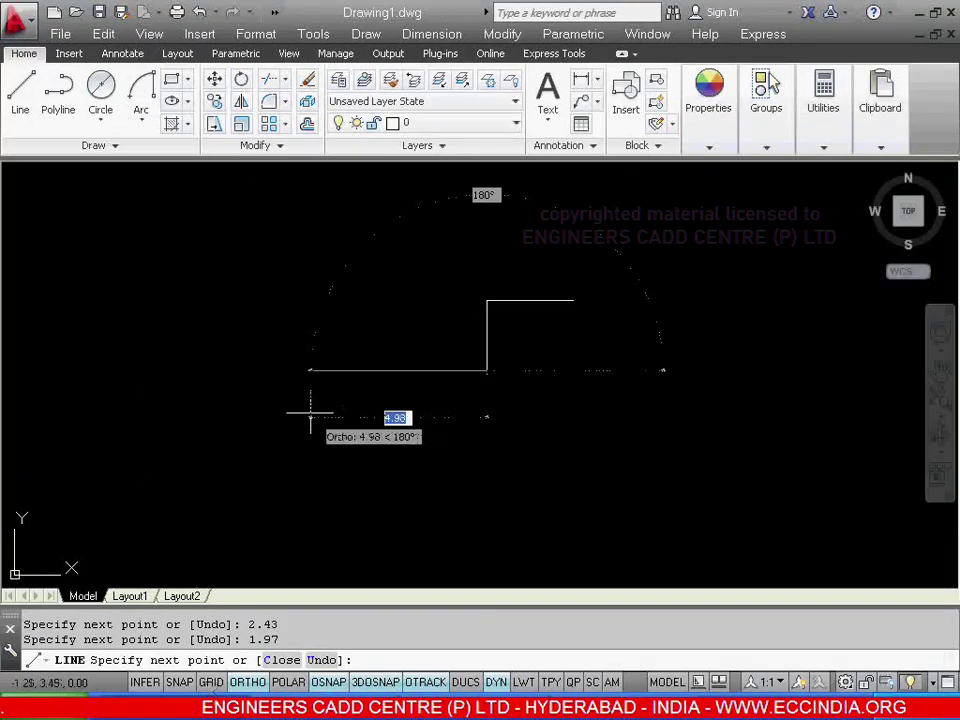
text(3.18)
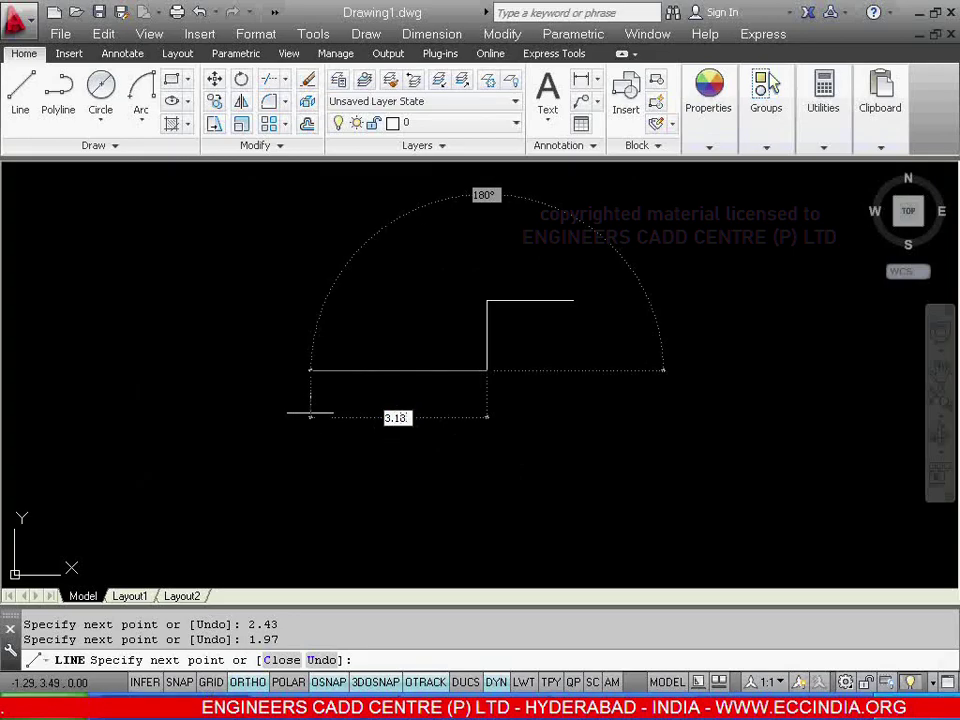
right_click(312, 420)
click(344, 426)
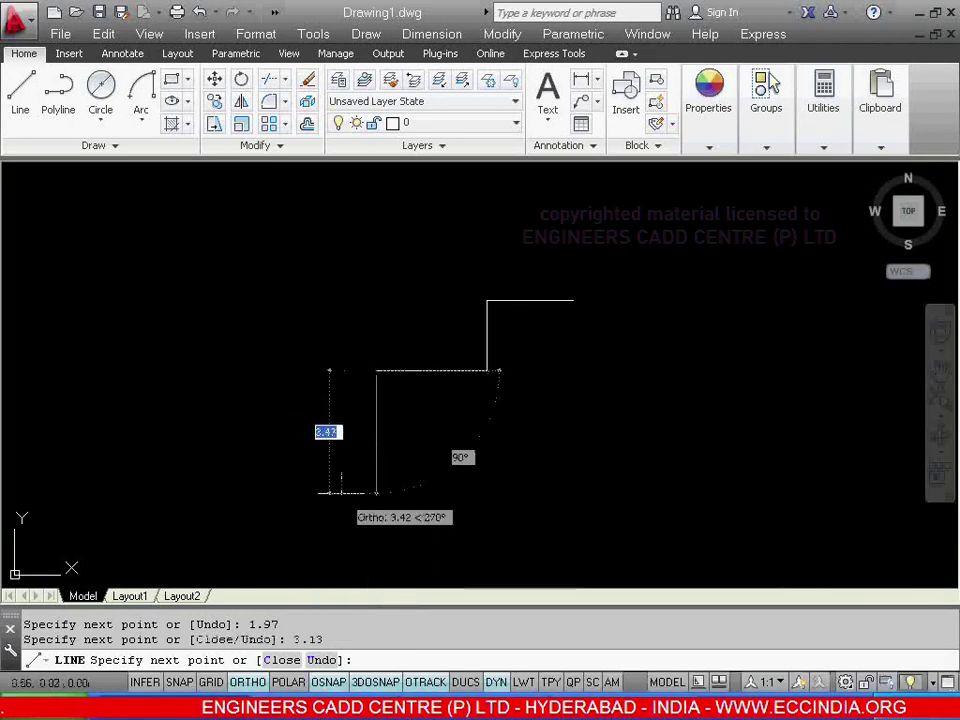
Add the 0.93 vertical drop below the step
key(alt+Tab)
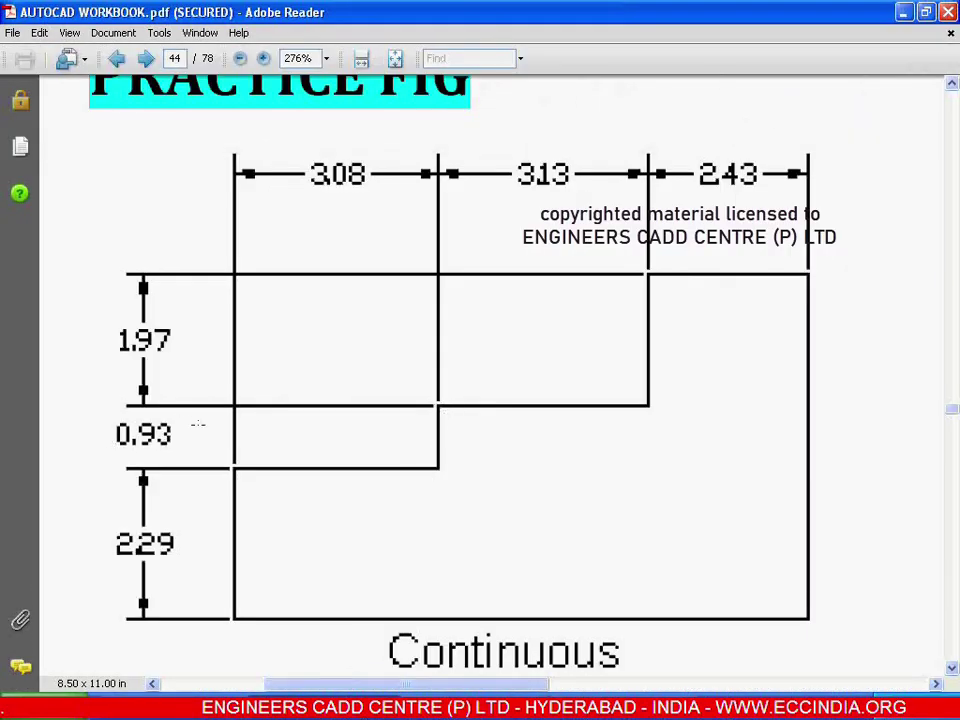
key(alt+Tab)
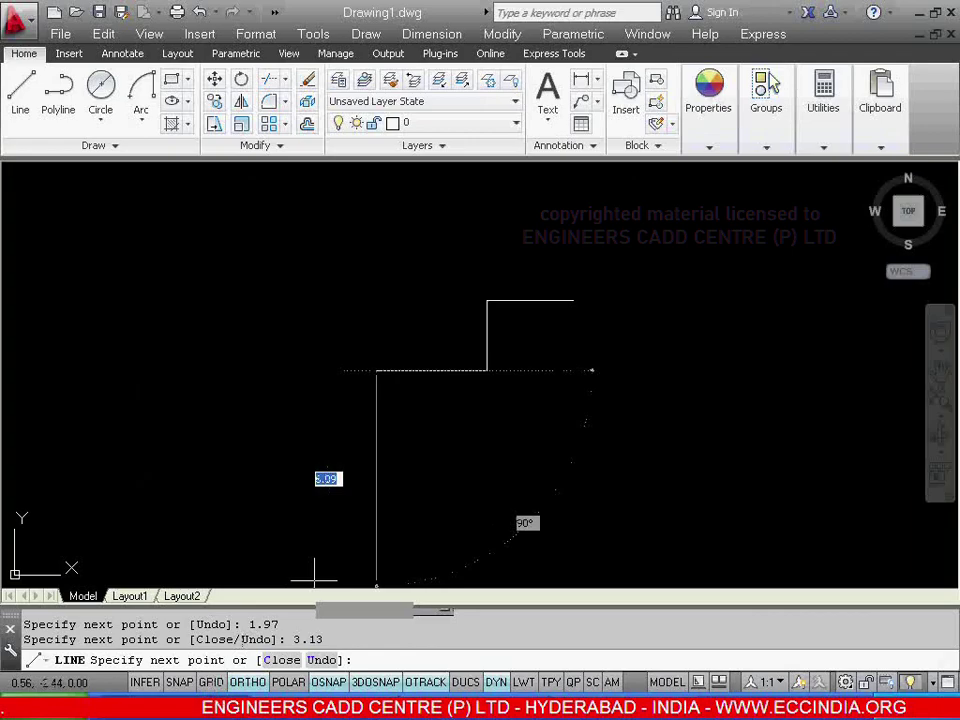
text(0.)
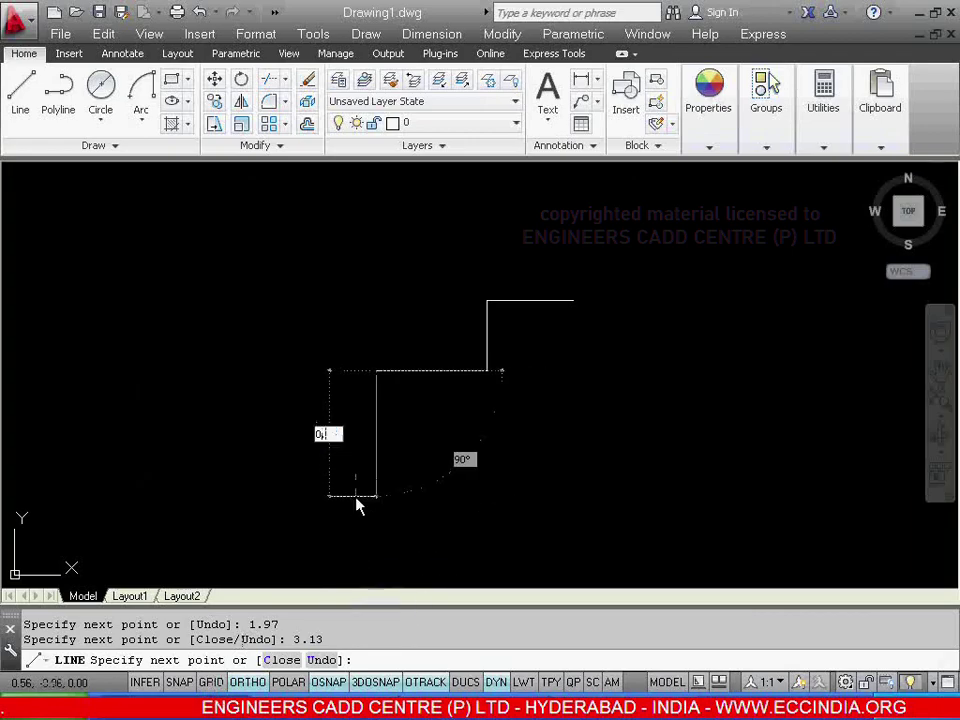
text(93)
right_click(357, 507)
click(422, 284)
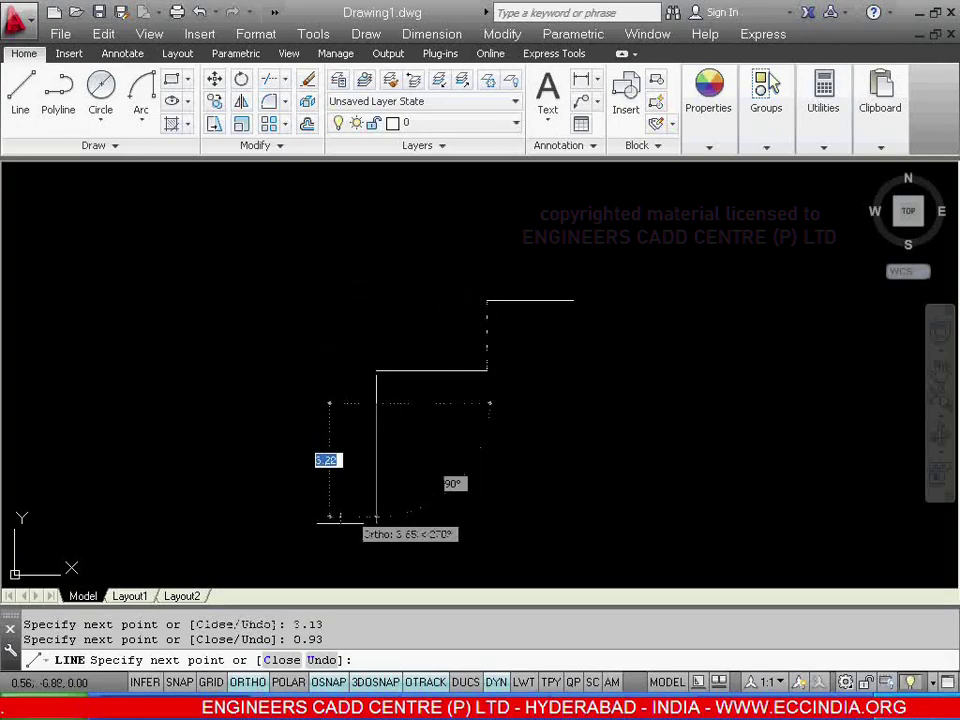
Draw the 3.08 step to the left after checking the workbook figure
key(alt+Tab)
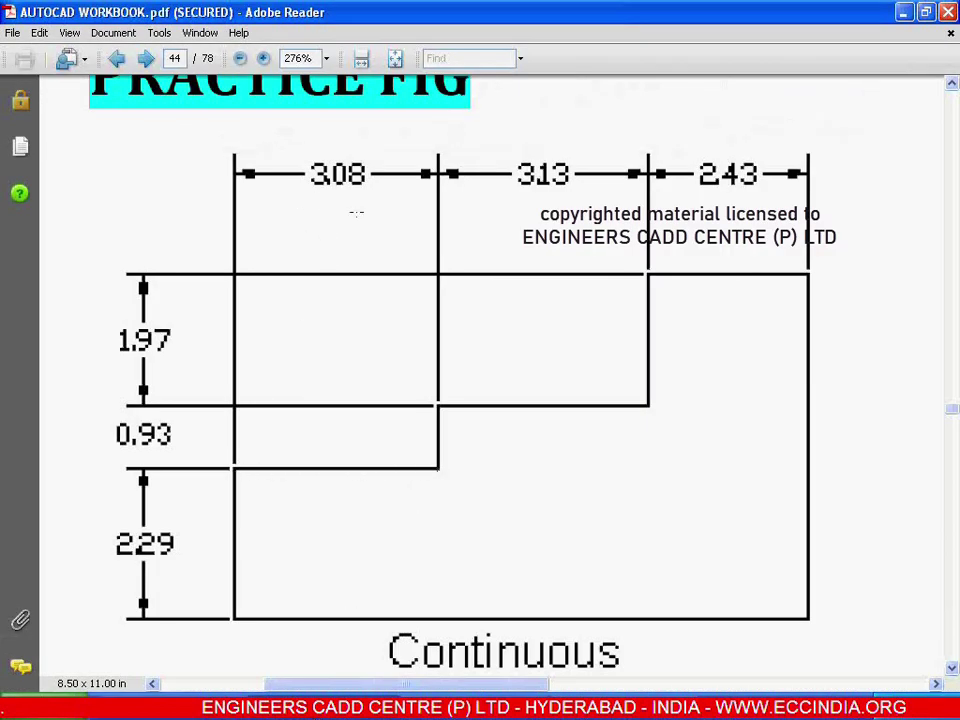
key(alt+Tab)
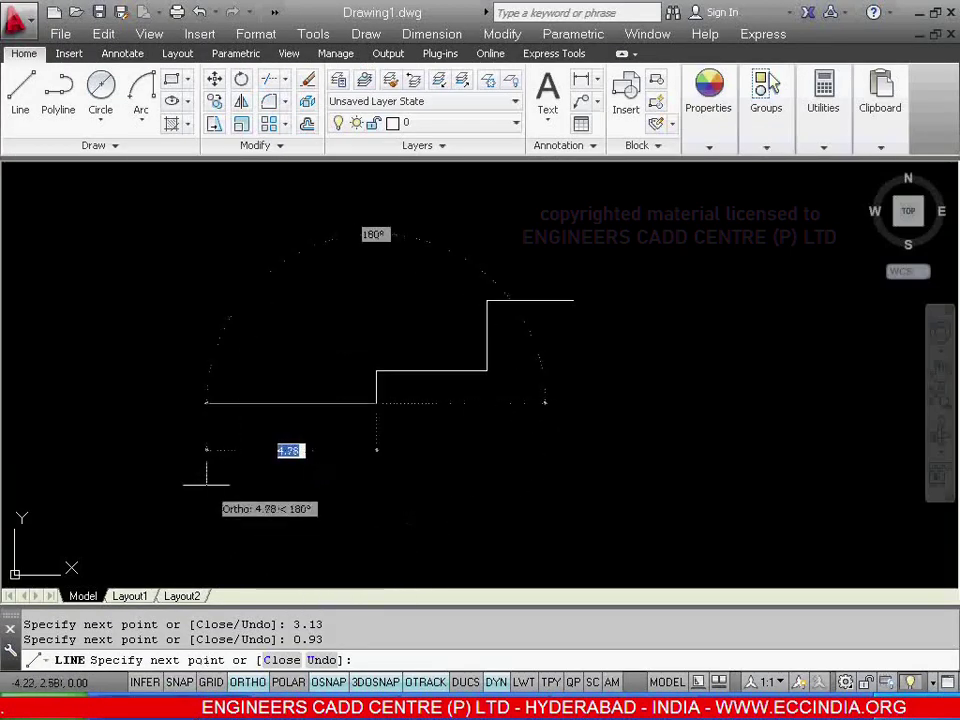
text(3.08)
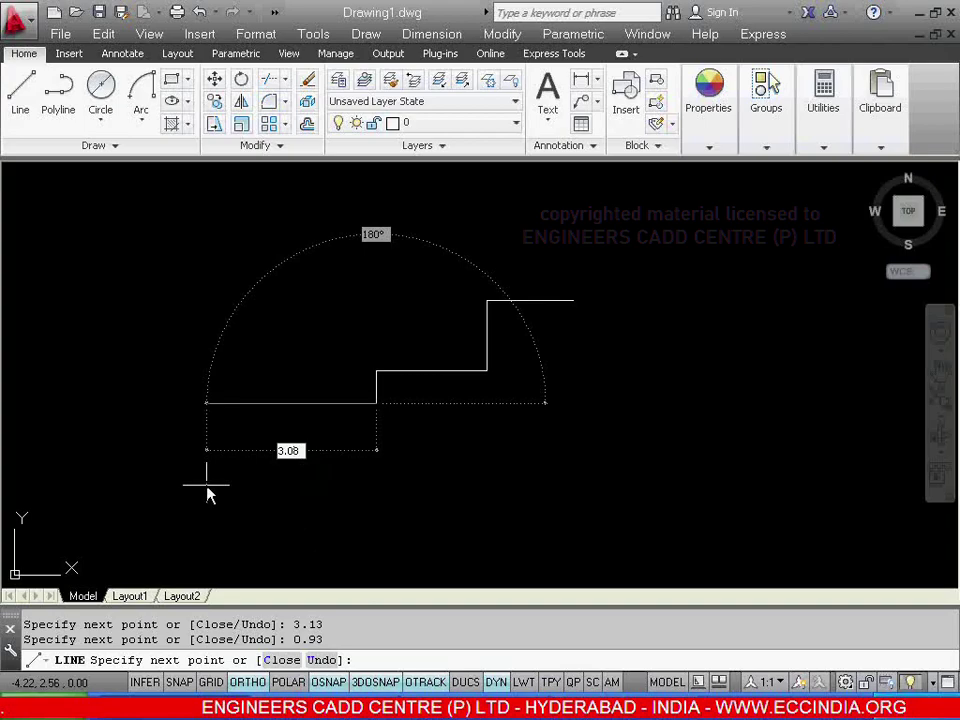
right_click(208, 495)
click(238, 497)
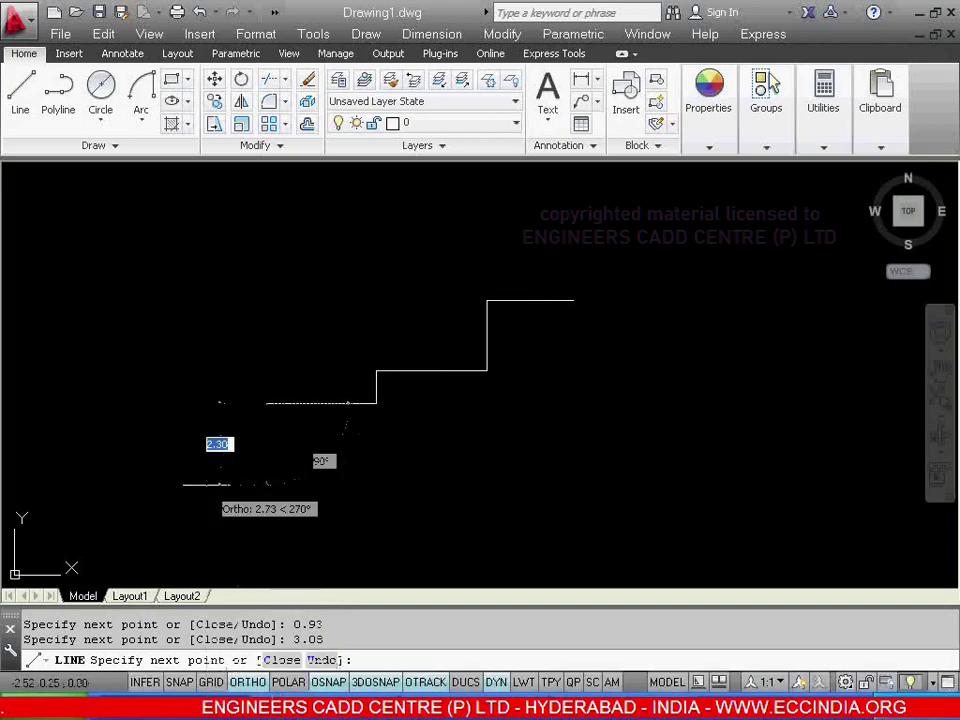
Add the 2.29 vertical drop down to the lower left corner
key(alt+Tab)
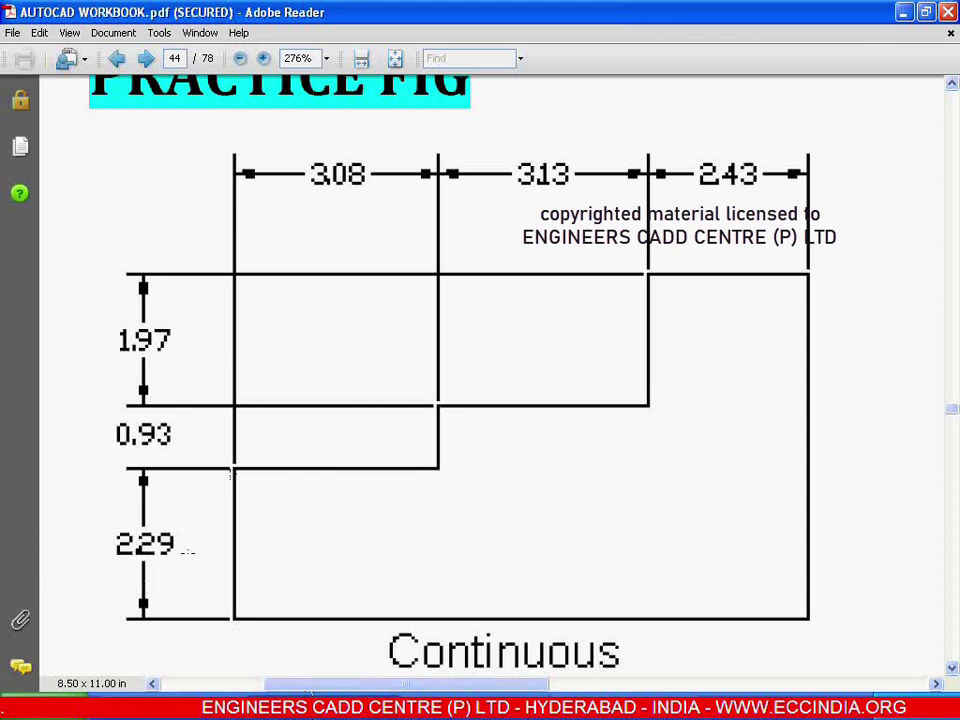
key(alt+Tab)
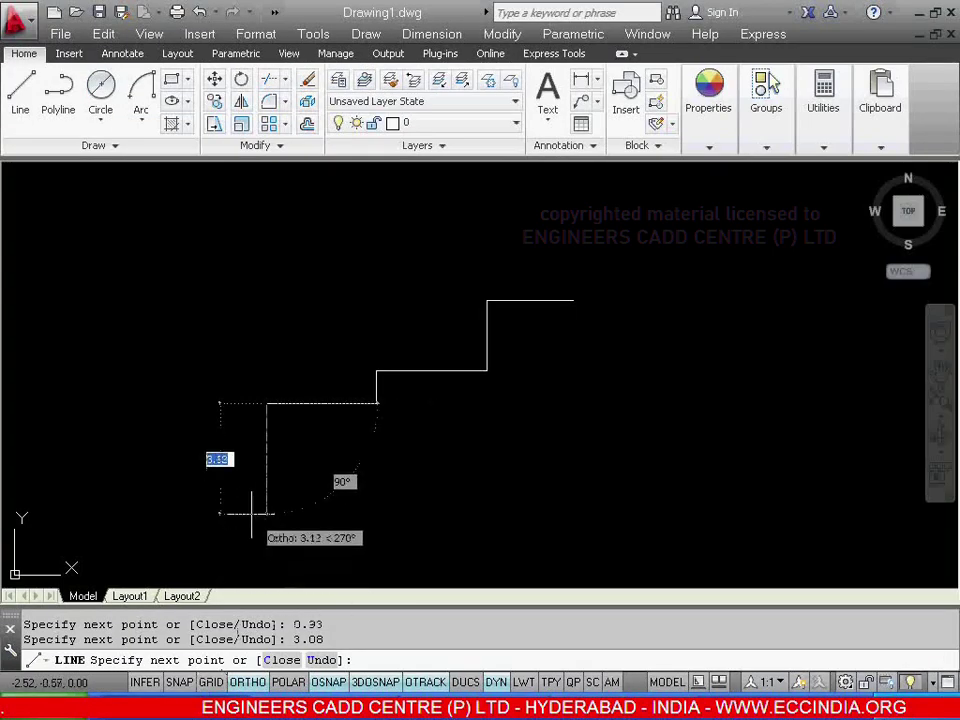
text(2.29)
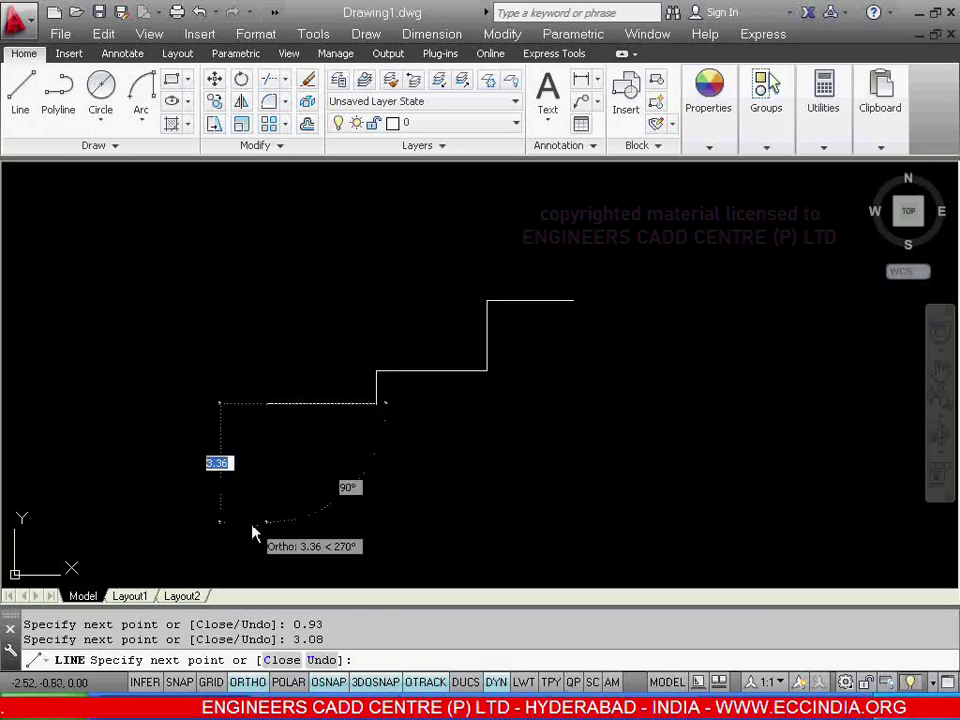
right_click(253, 530)
click(230, 467)
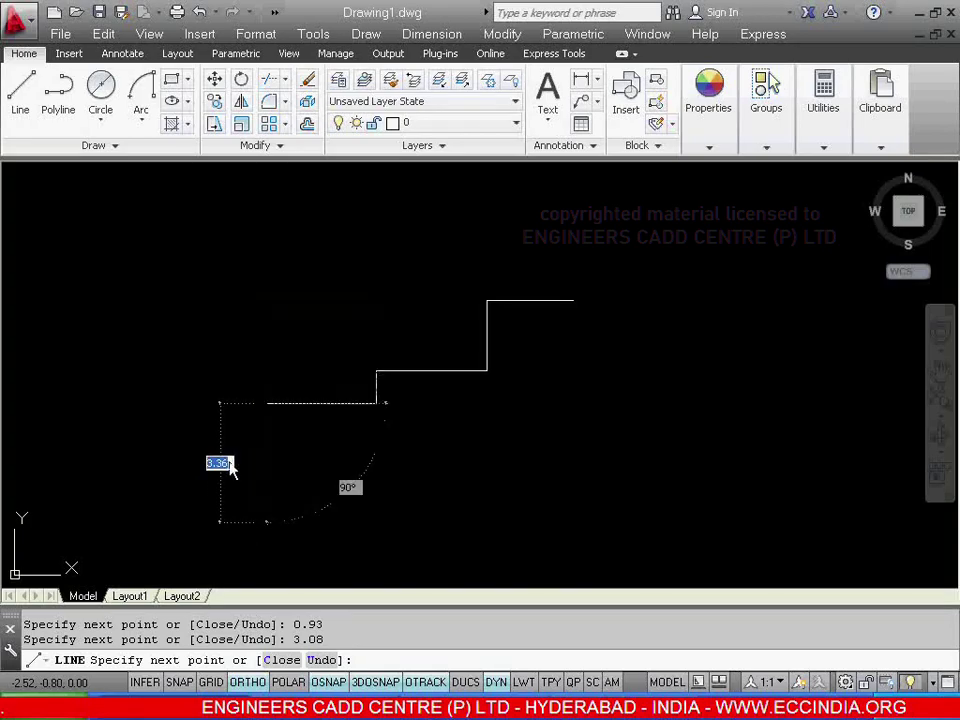
text(2.29)
key(Return)
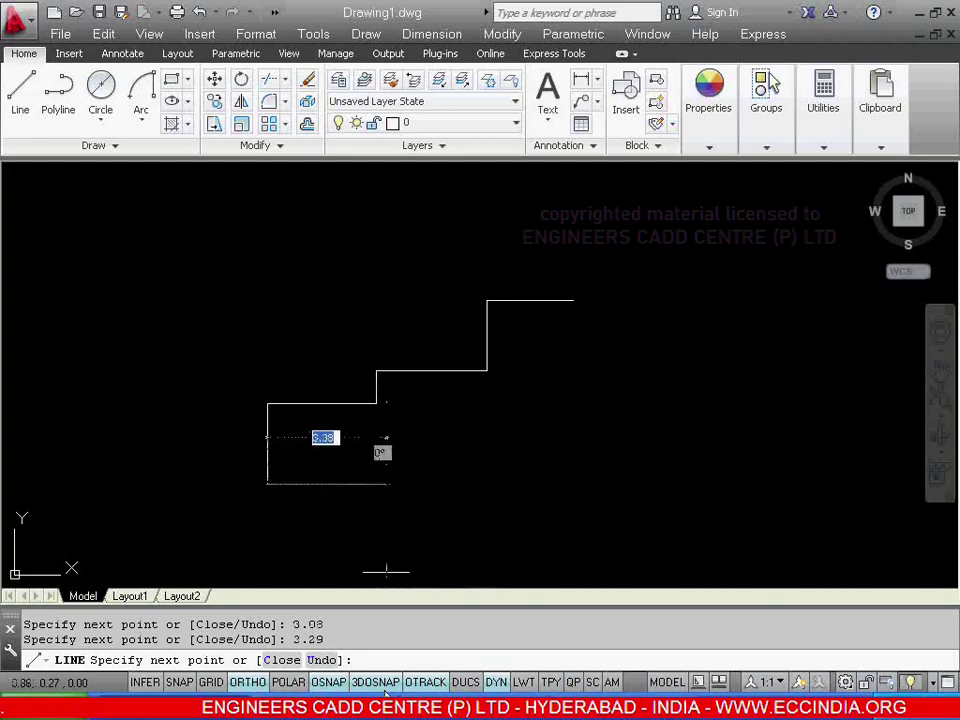
With object snap tracking on, end the bottom edge below the top edge's right end and close the outline
key(alt+Tab)
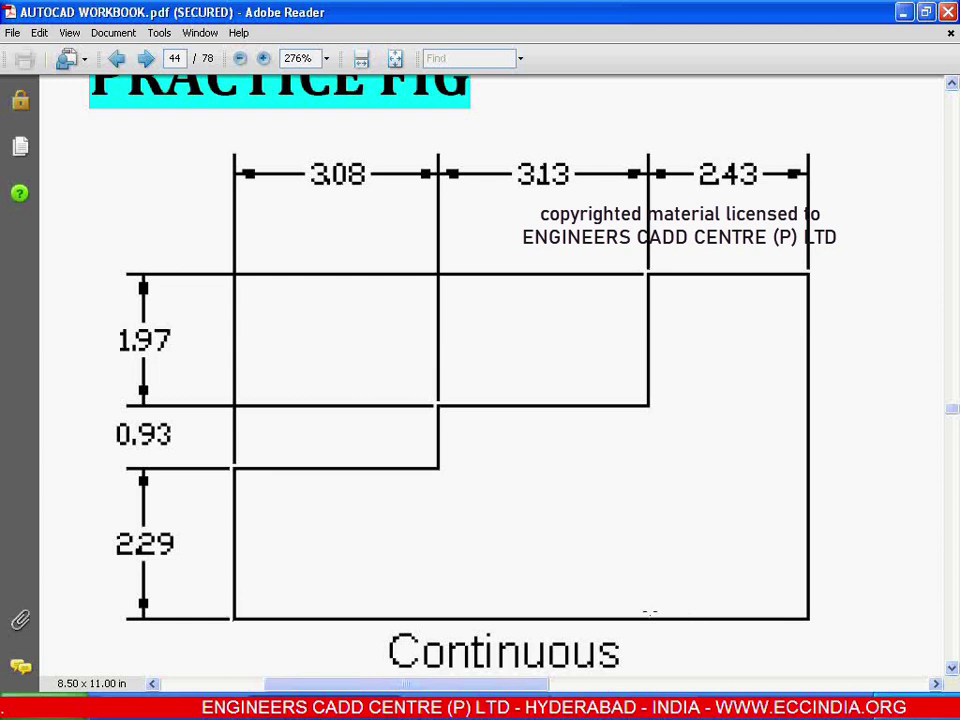
key(alt+Tab)
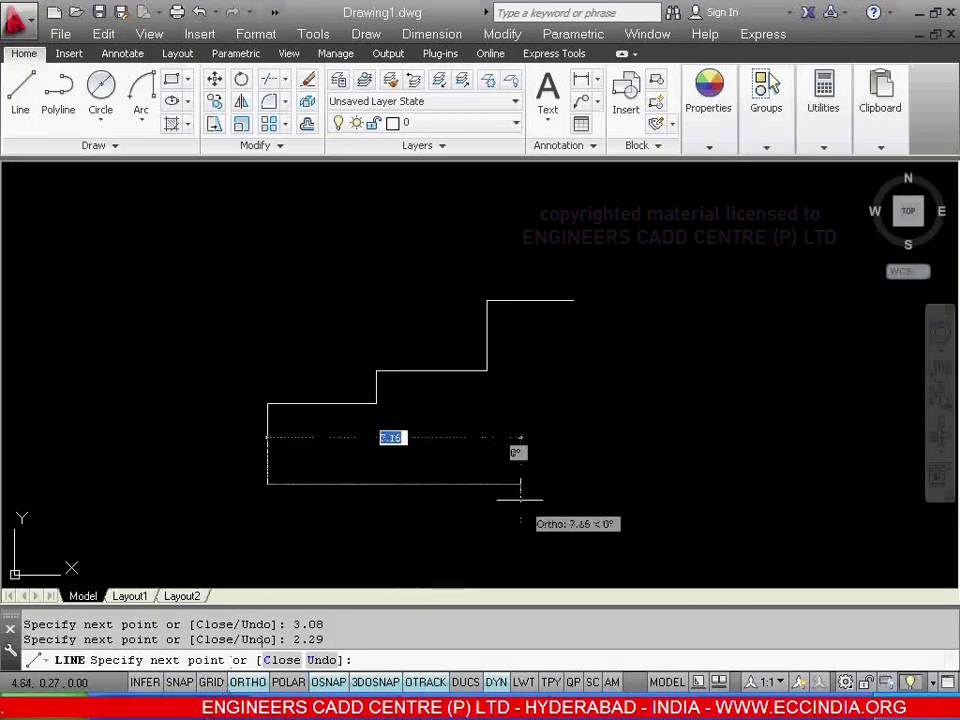
click(425, 682)
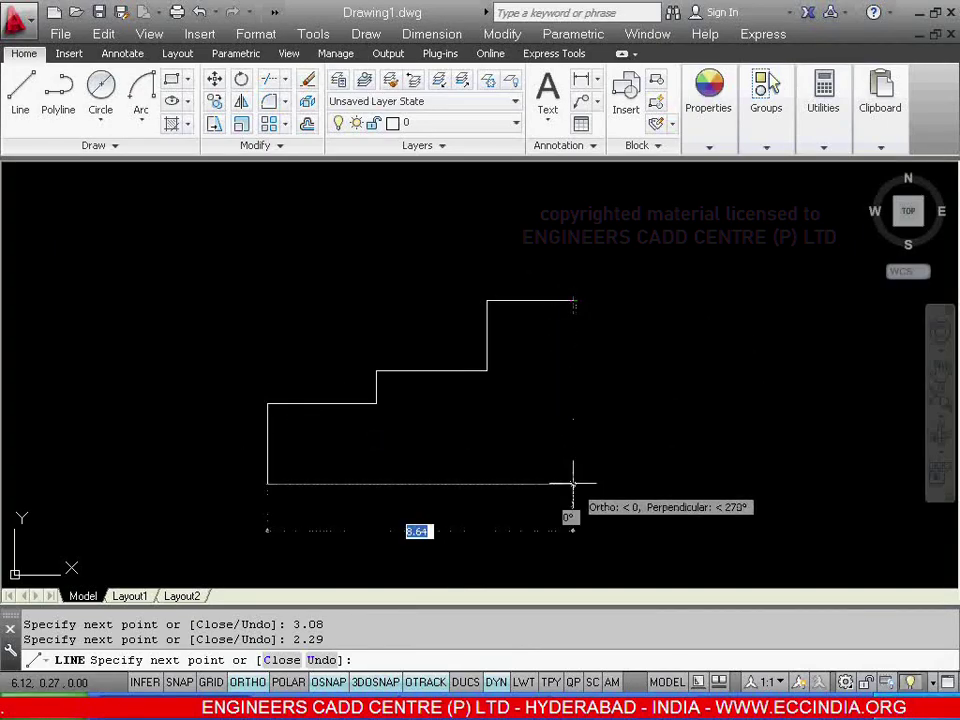
click(573, 484)
right_click(589, 388)
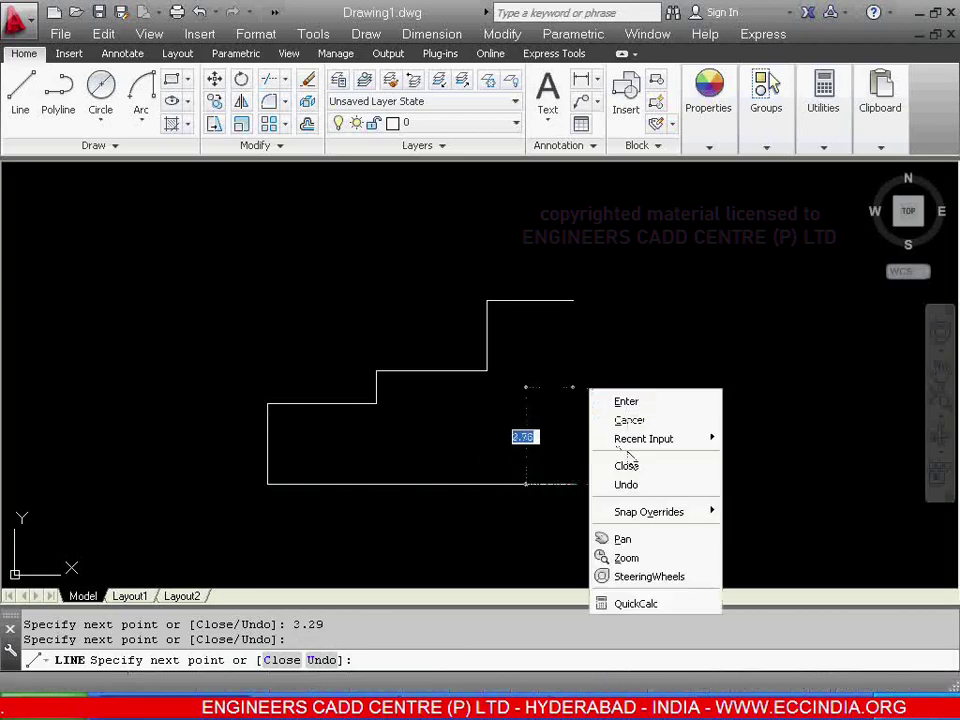
click(626, 465)
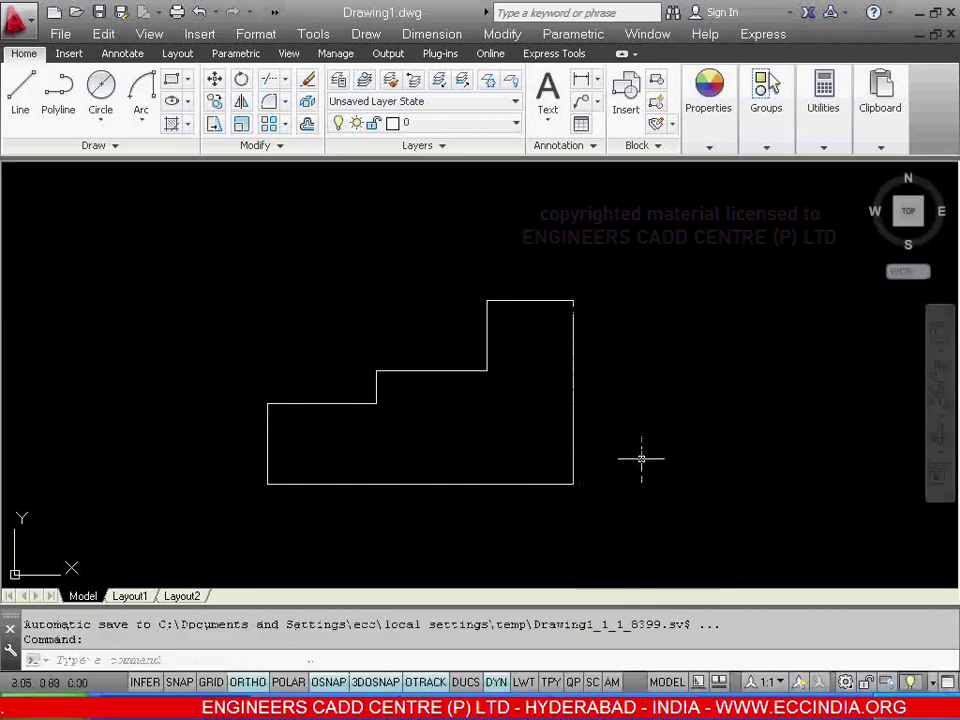
Add the 3.0800 linear dimension above the outline's left step
click(596, 82)
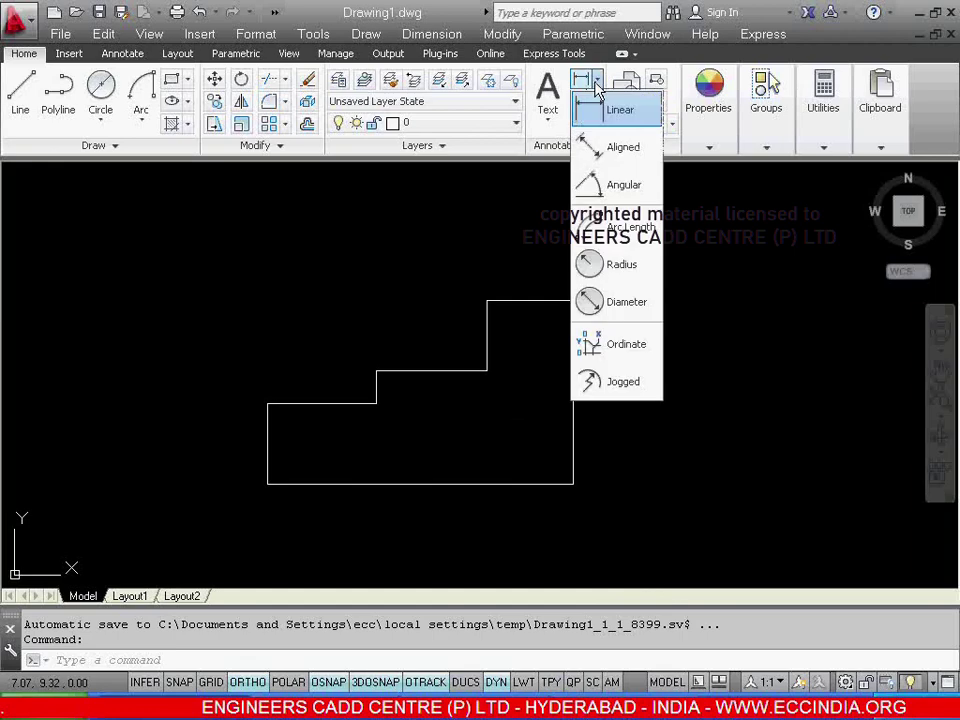
click(617, 110)
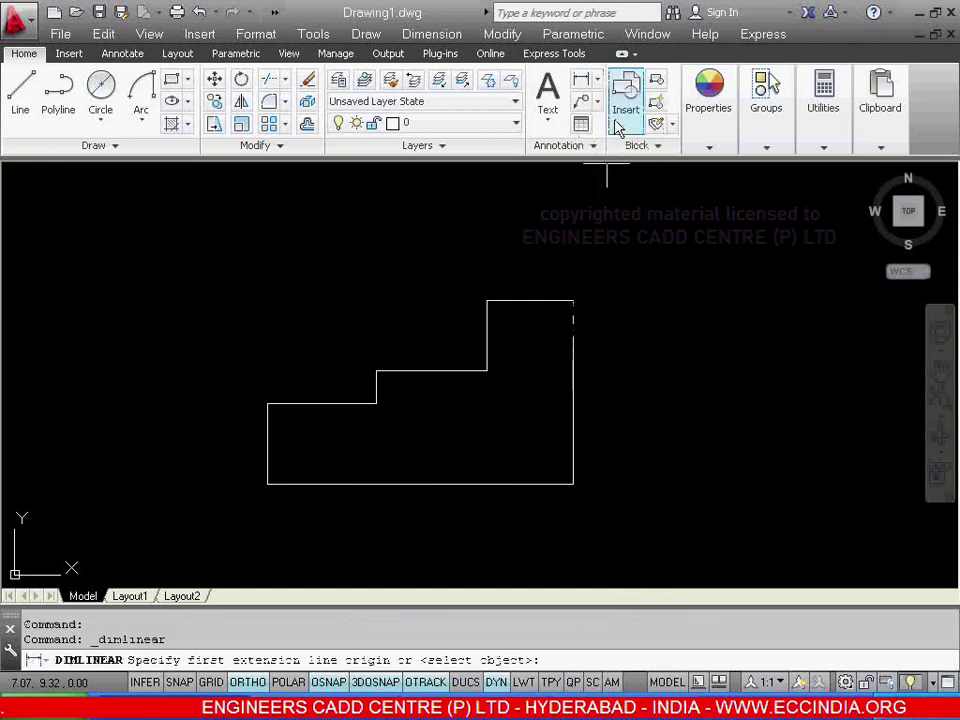
click(267, 403)
click(376, 403)
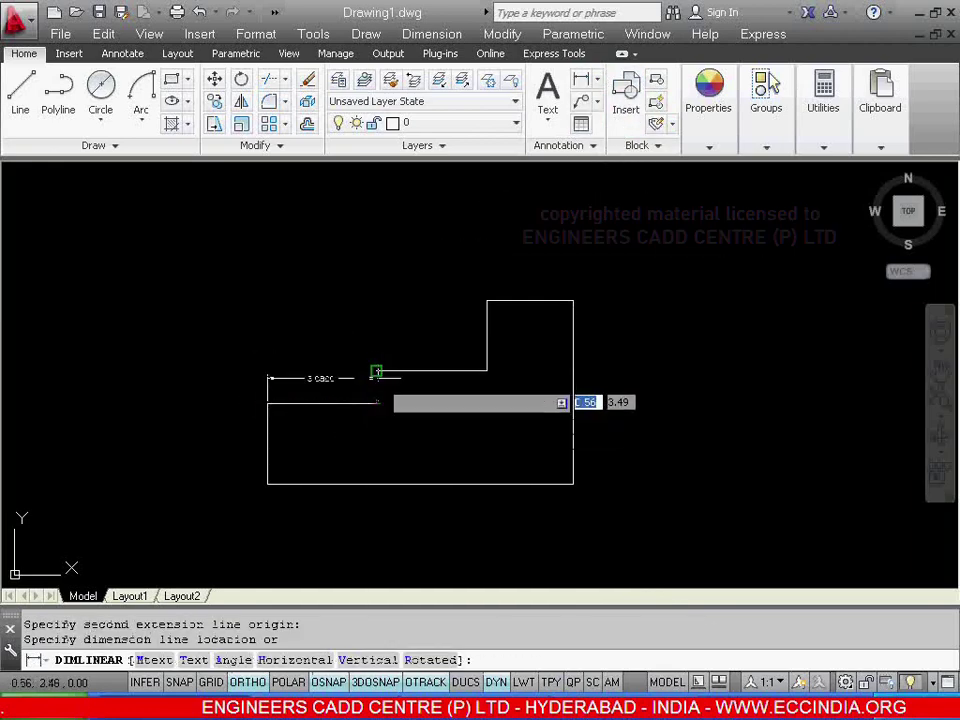
click(377, 214)
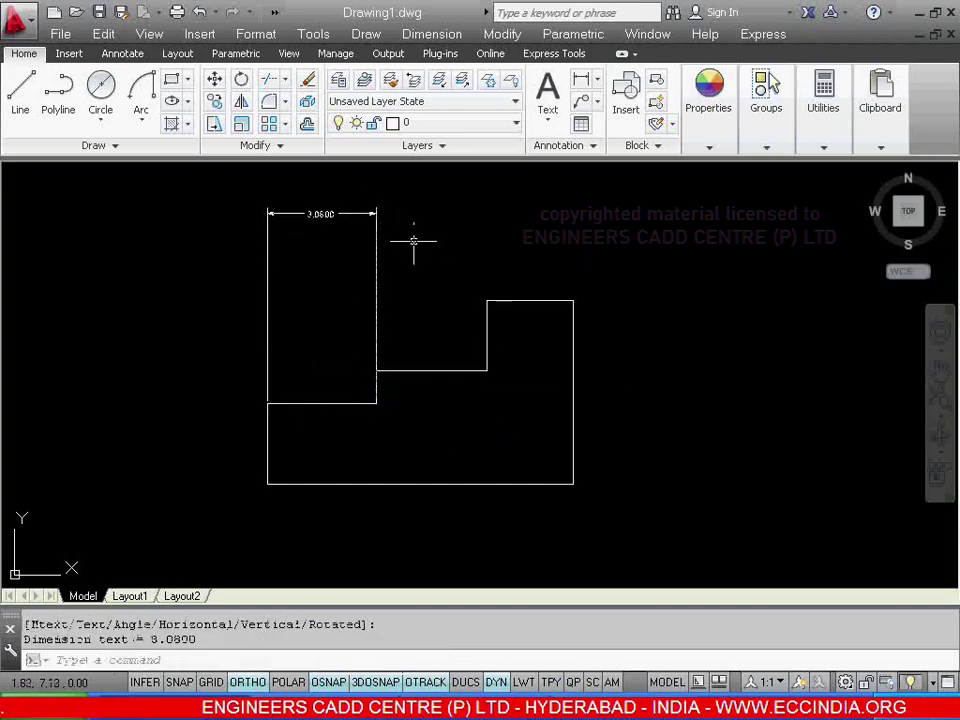
Continue the dimension chain with the 3.1300 and 2.4300 segments
click(122, 53)
click(461, 102)
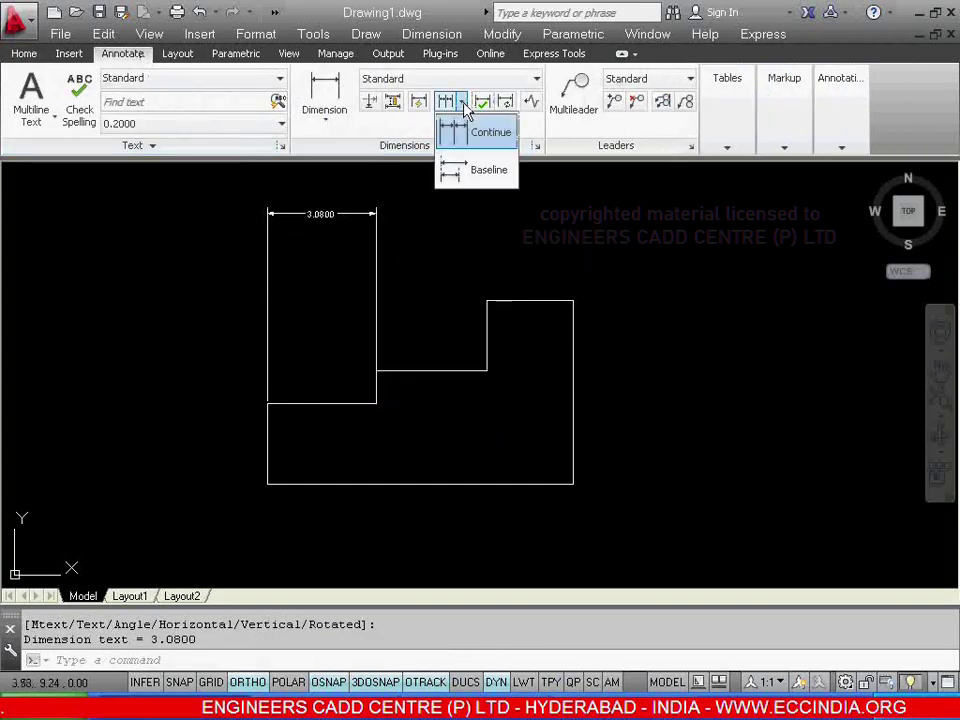
click(473, 142)
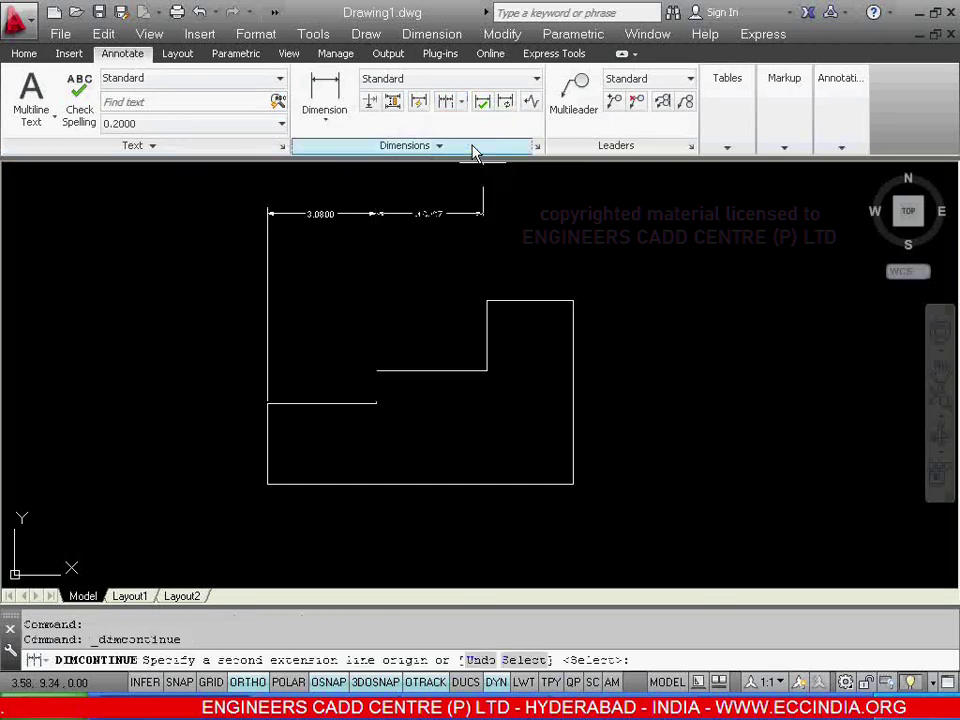
click(488, 370)
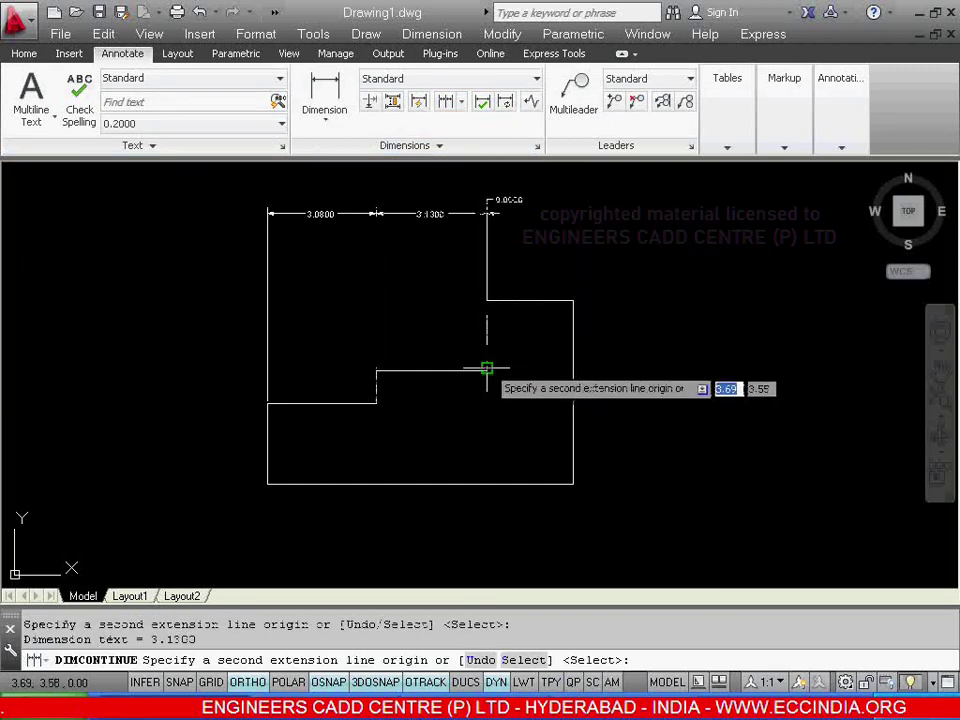
click(573, 299)
right_click(616, 315)
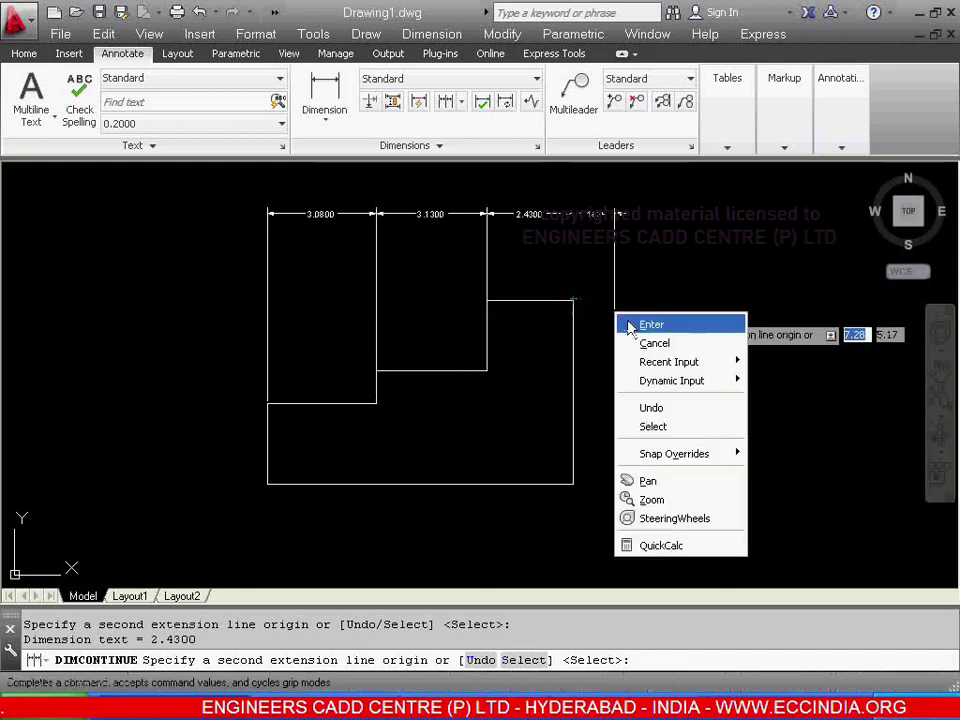
click(648, 325)
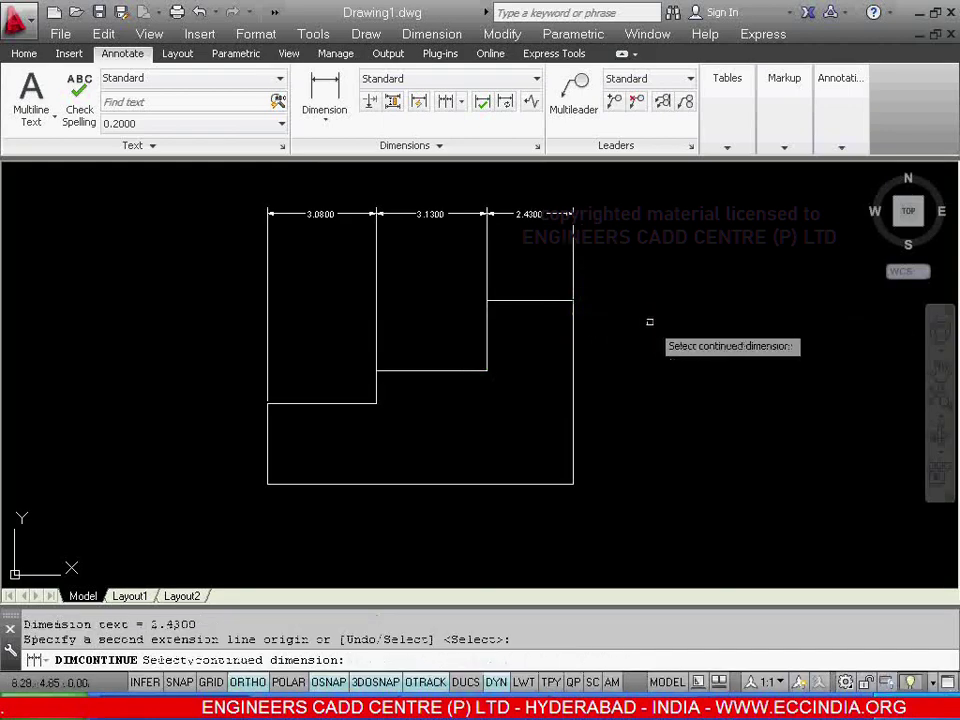
key(Return)
Add the 1.9700 vertical linear dimension on the left of the outline
click(24, 55)
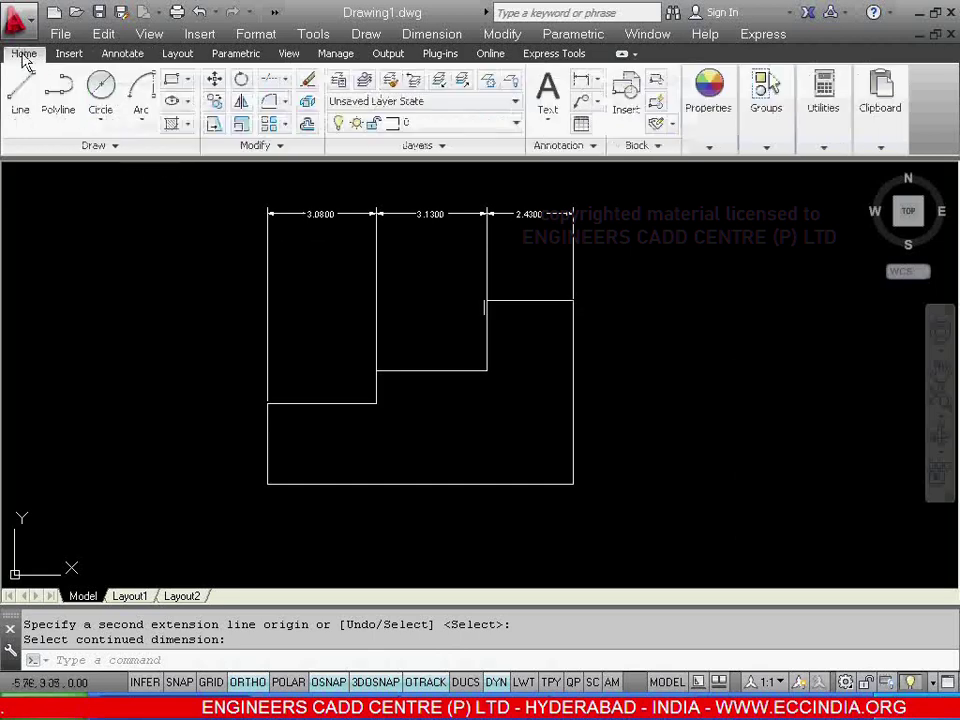
click(599, 82)
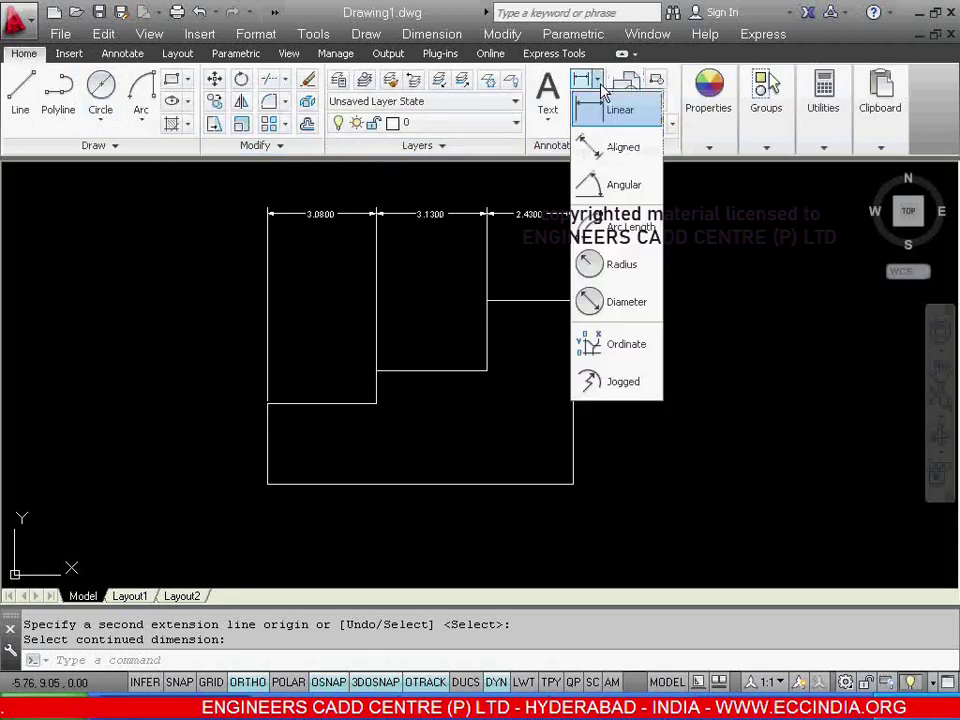
click(613, 110)
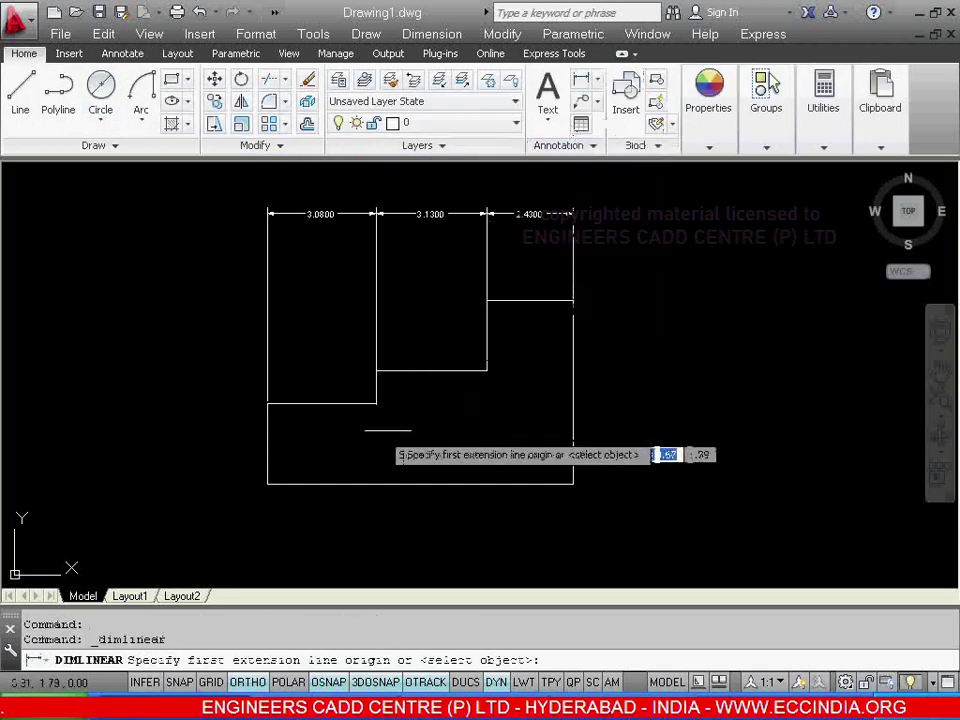
click(487, 300)
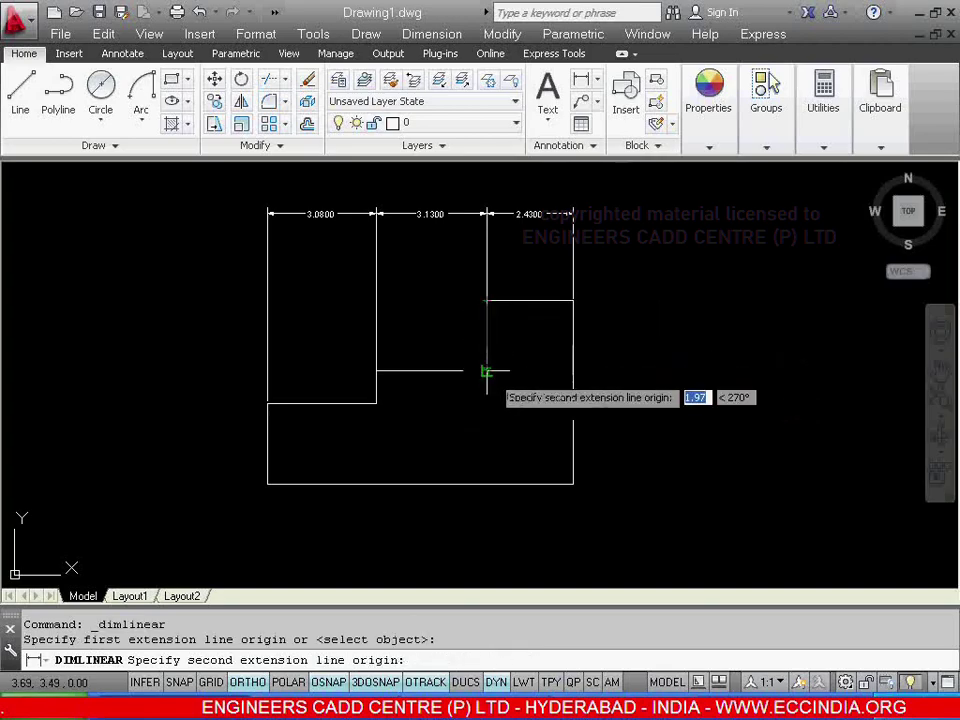
click(487, 372)
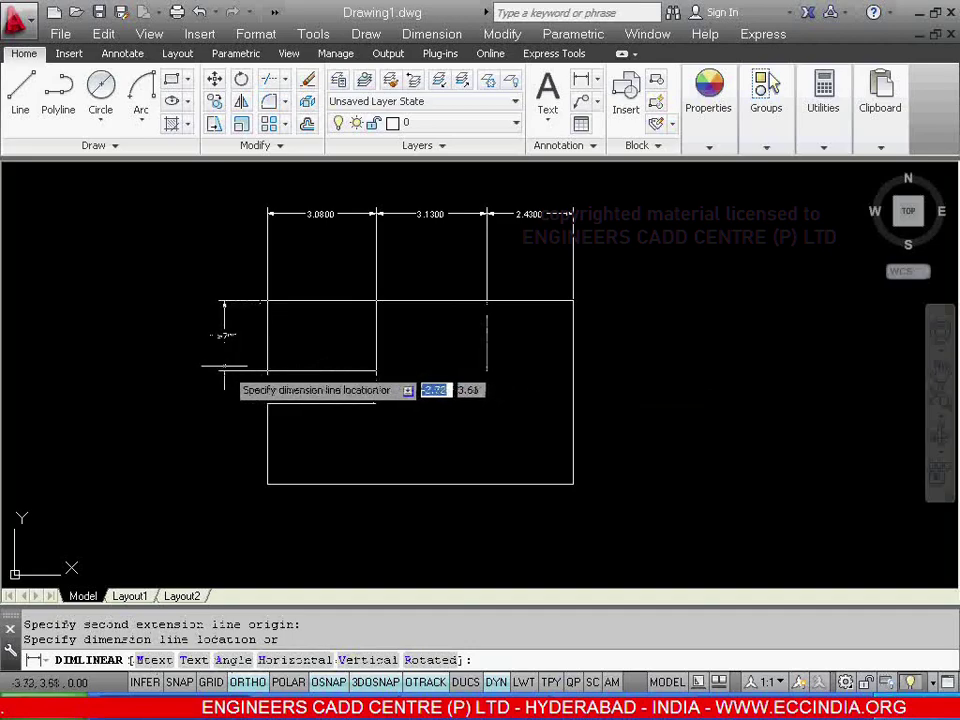
click(197, 366)
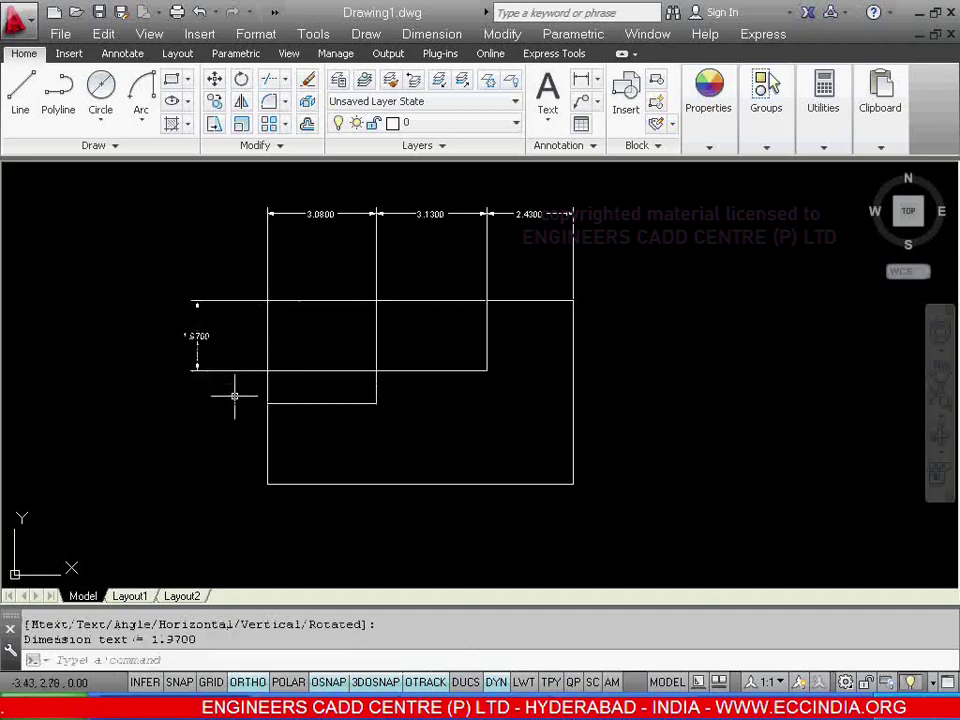
Continue the vertical chain with the 0.9300 and 2.2900 segments
scroll(236, 396, up, 2)
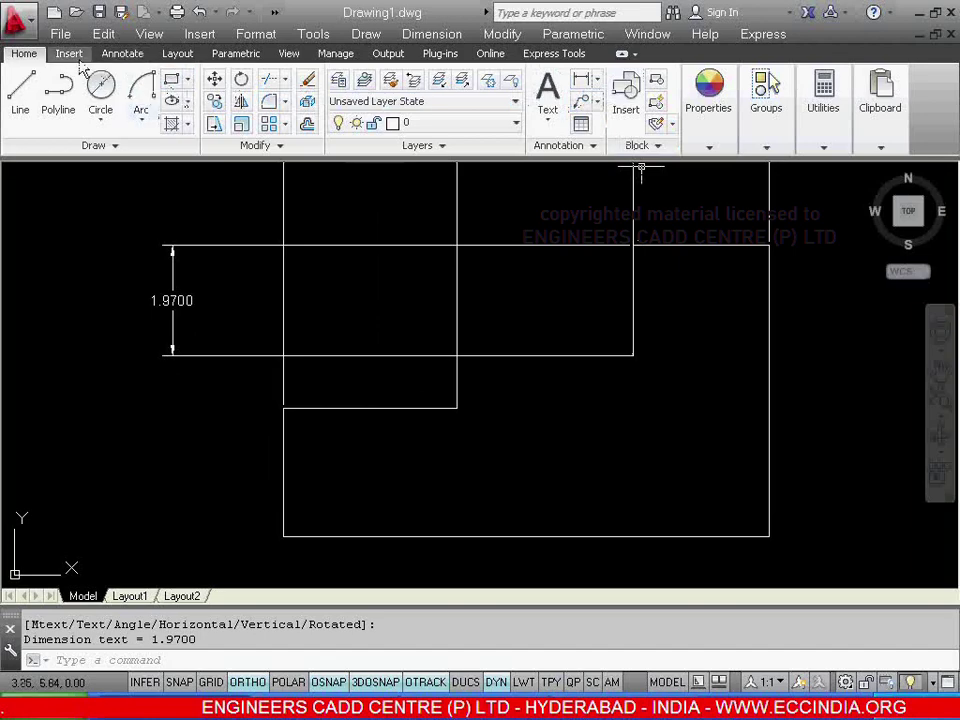
click(122, 53)
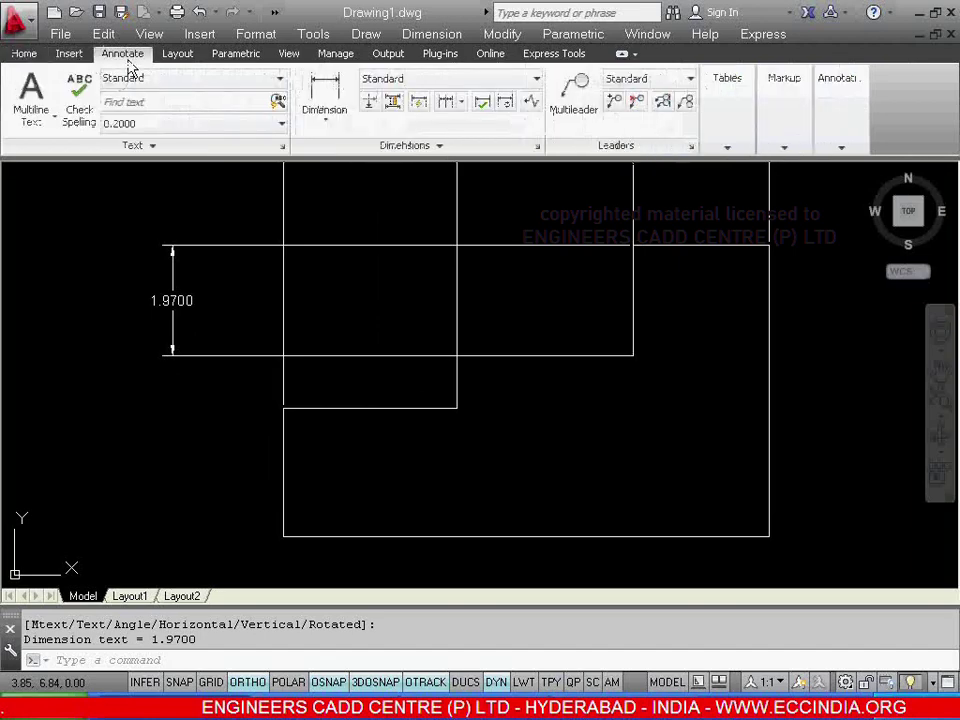
click(461, 101)
click(489, 146)
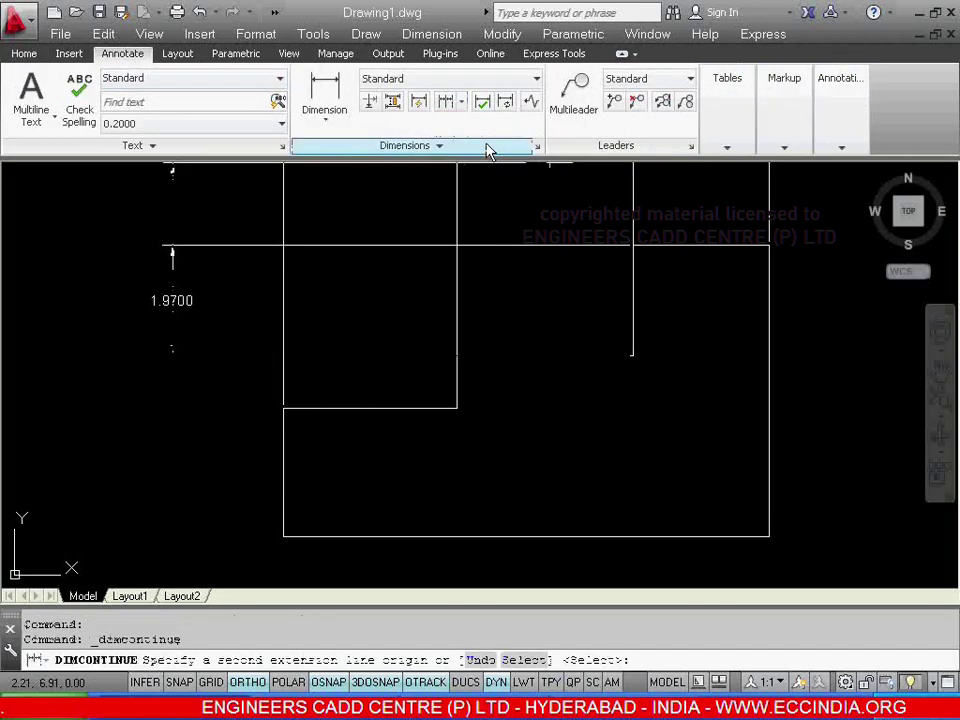
click(283, 408)
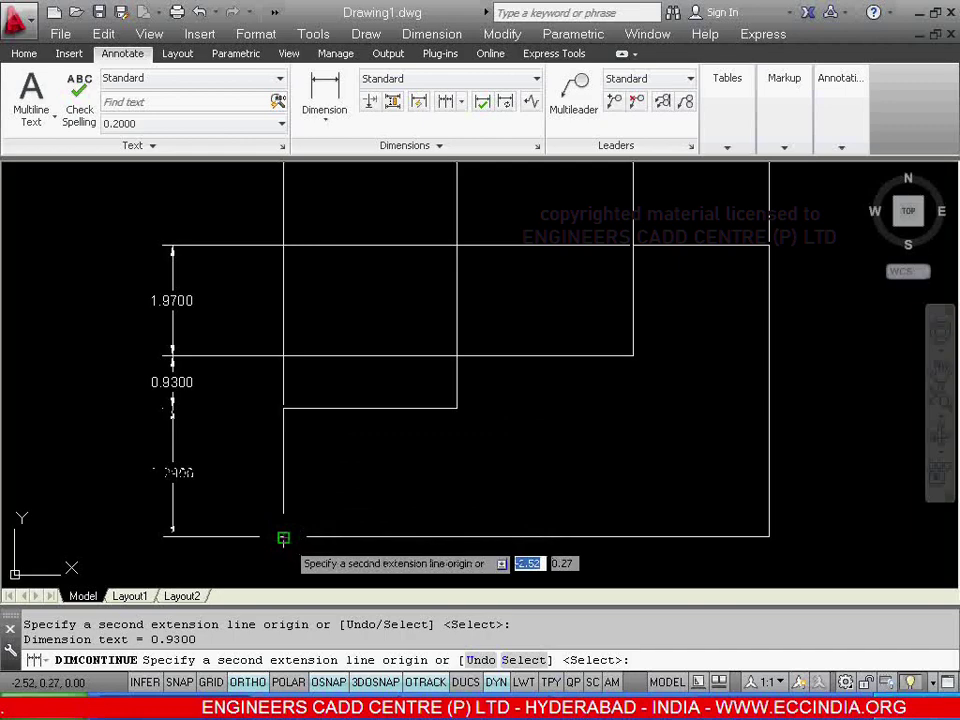
click(284, 535)
right_click(378, 535)
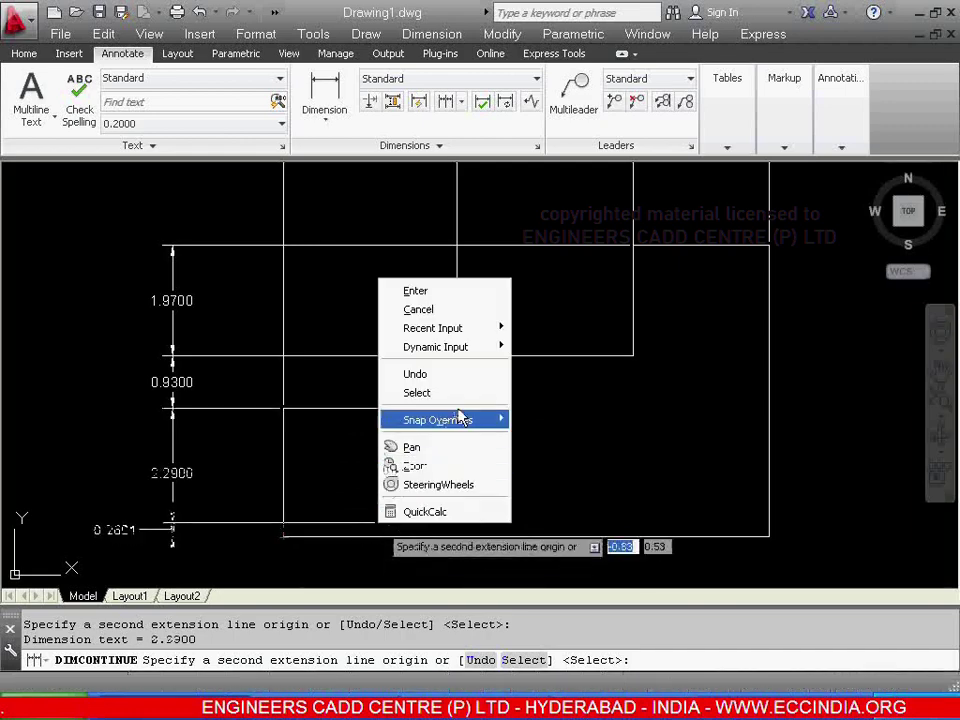
click(438, 290)
key(Return)
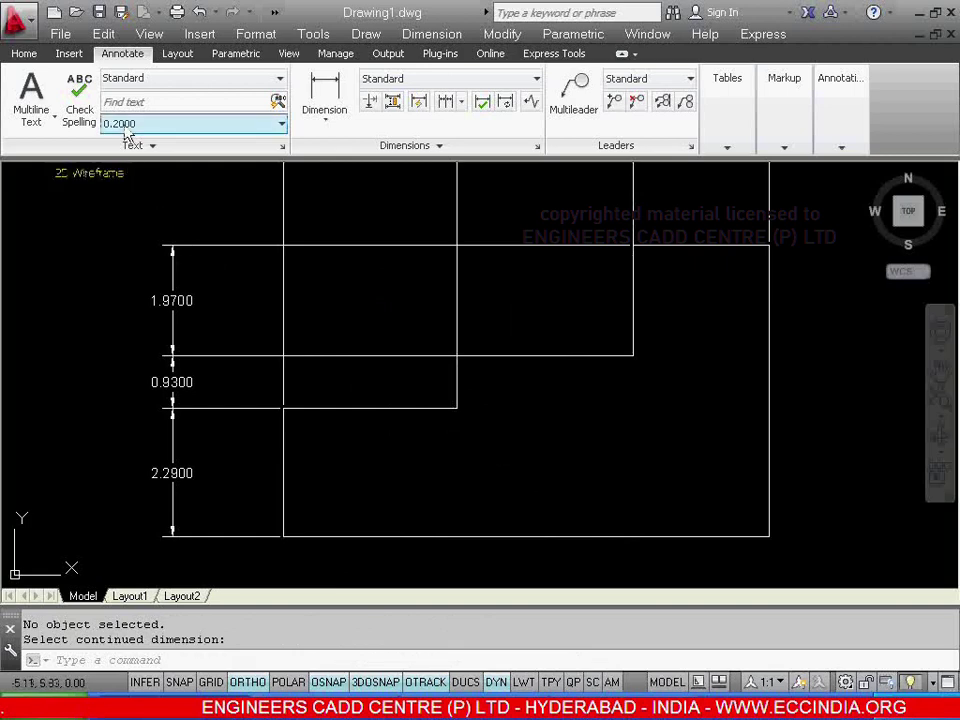
Zoom to extents to show the outline and both dimension chains, then check the PDF figure
click(150, 34)
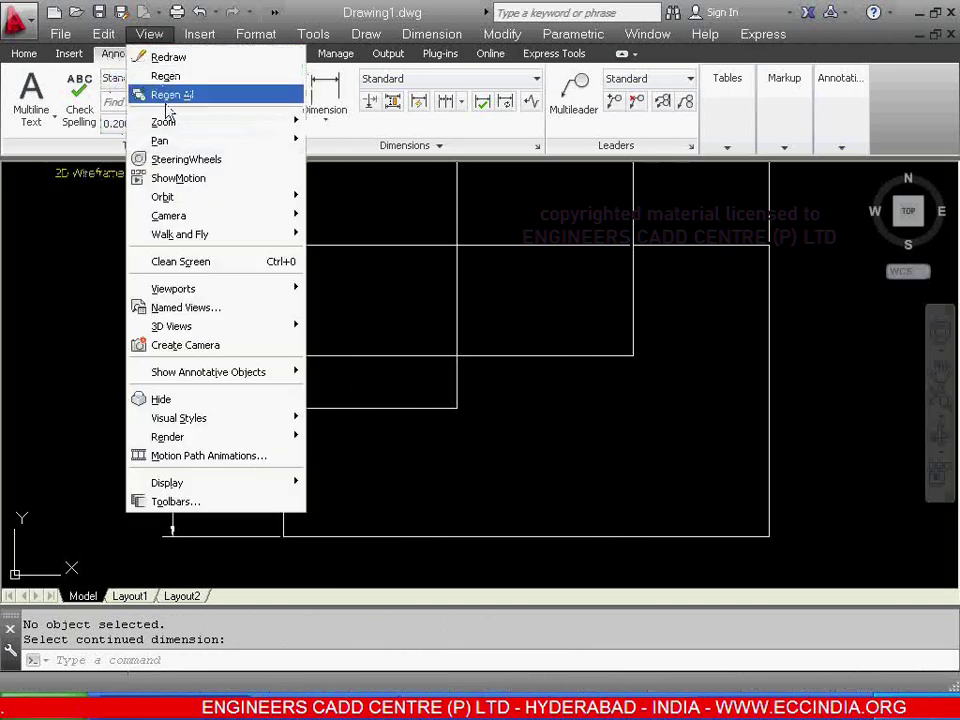
mouse_move(253, 120)
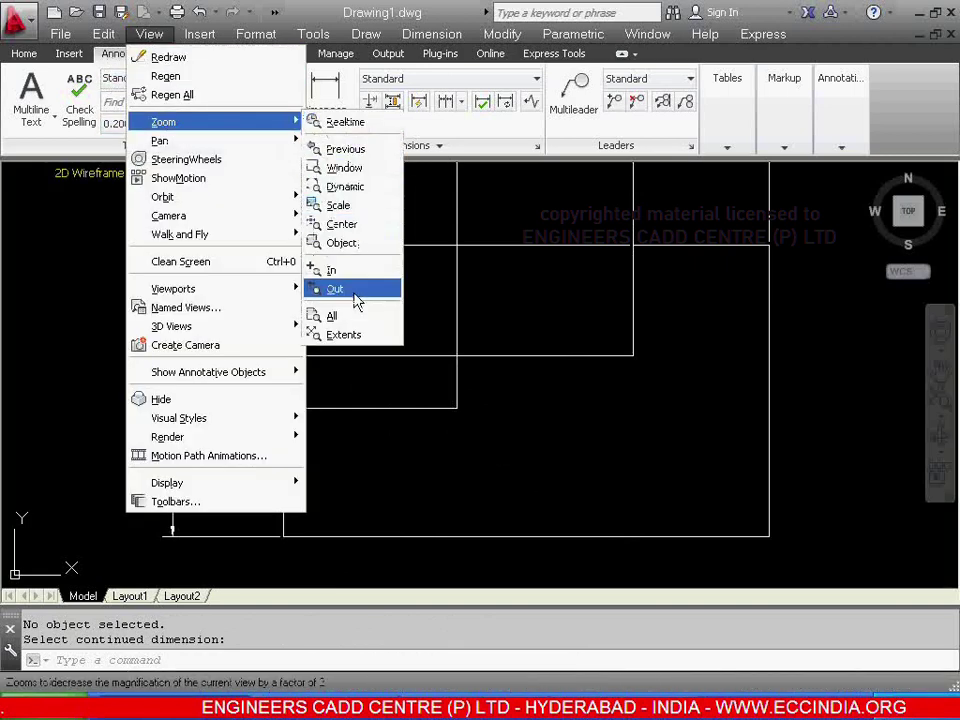
click(352, 335)
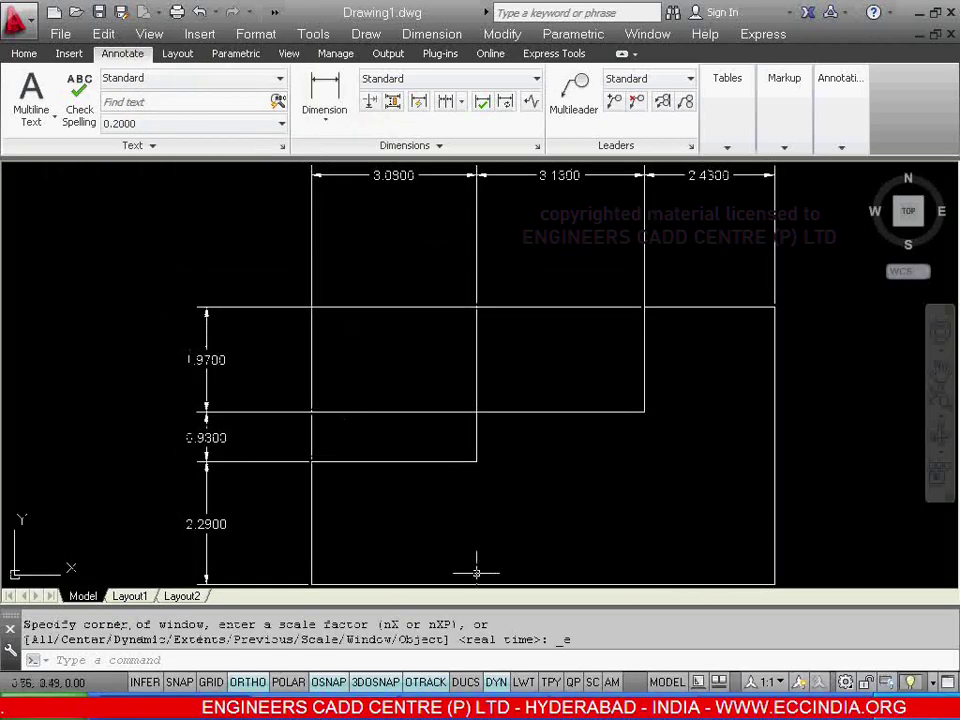
key(alt+Tab)
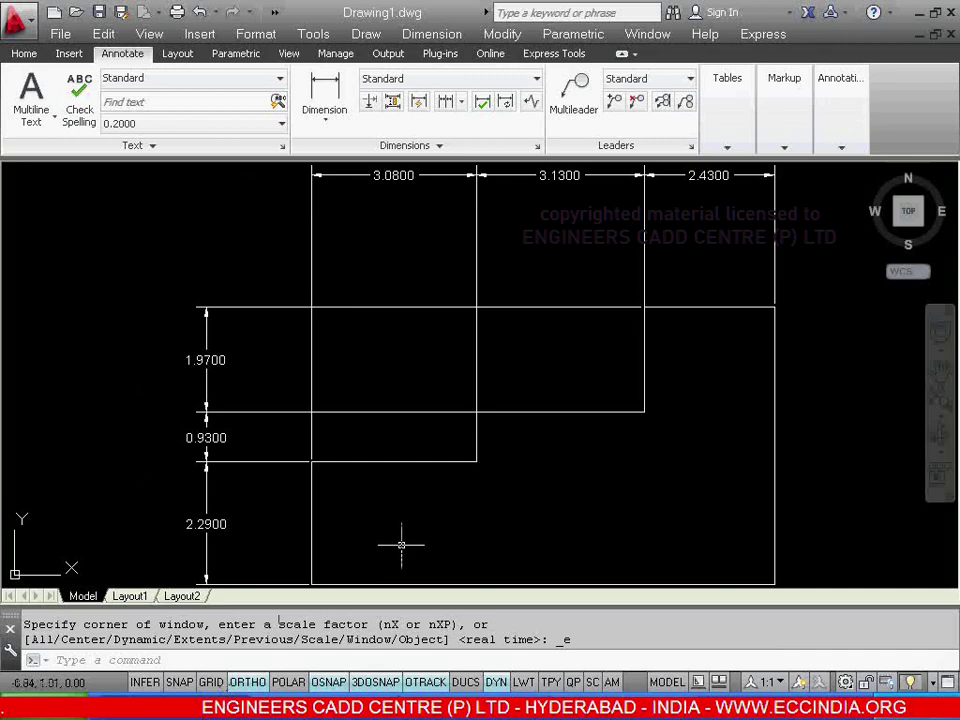
Change the Standard dimension style's primary-unit precision to 0.00
click(430, 38)
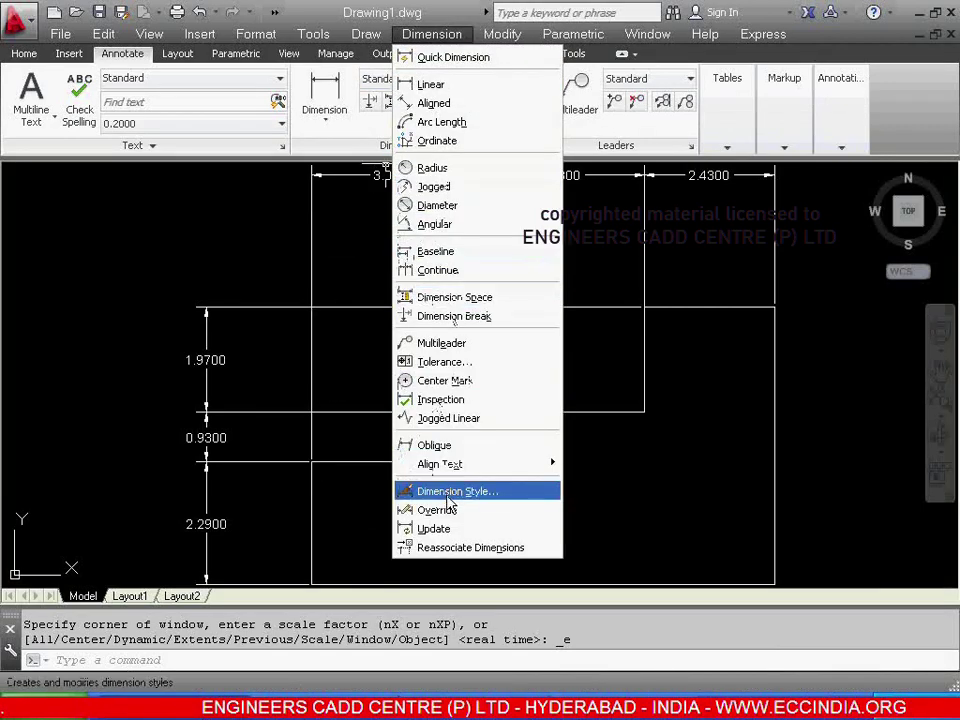
click(448, 495)
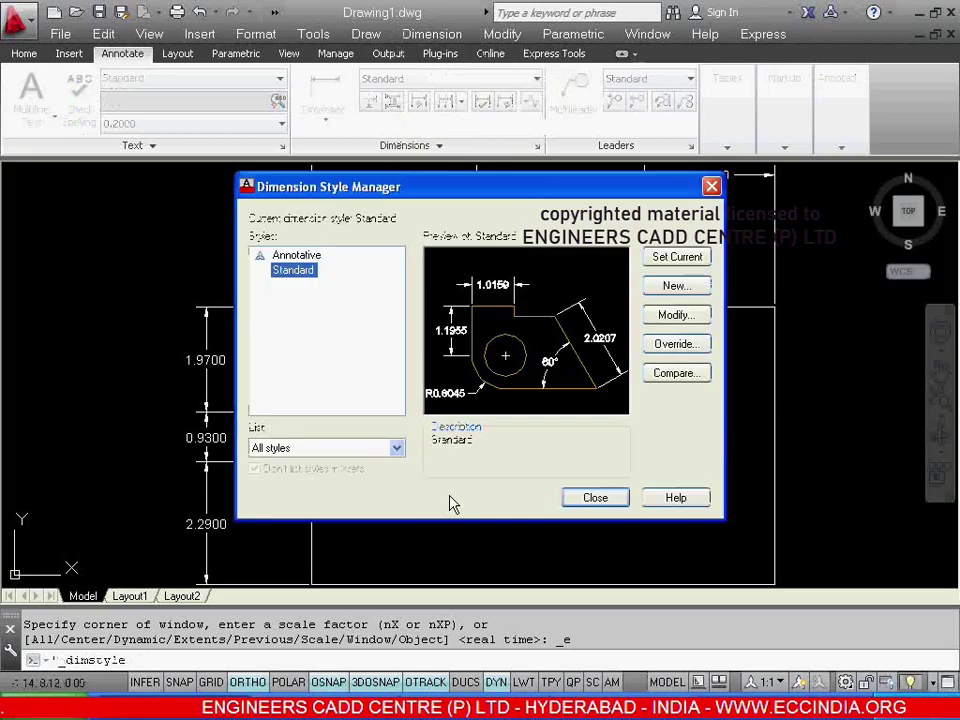
click(677, 315)
click(474, 150)
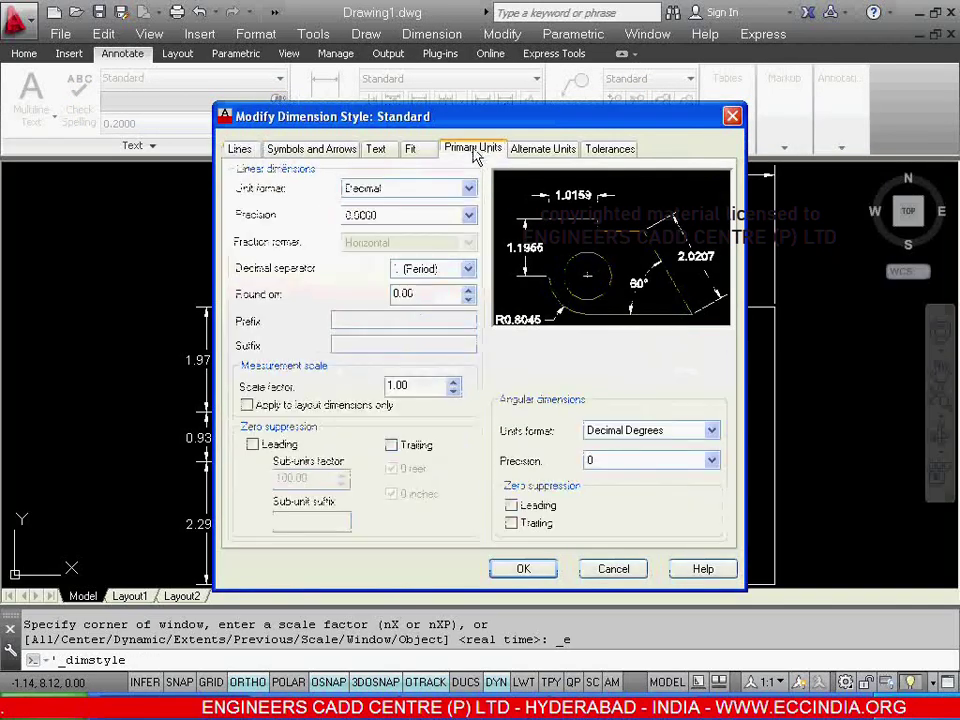
click(468, 215)
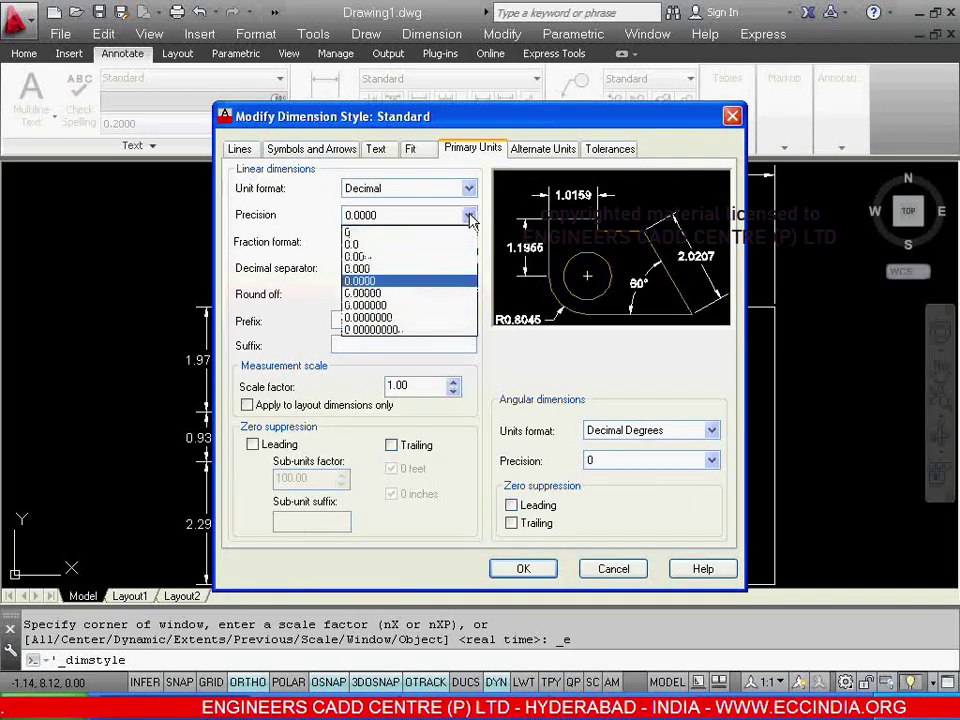
click(401, 257)
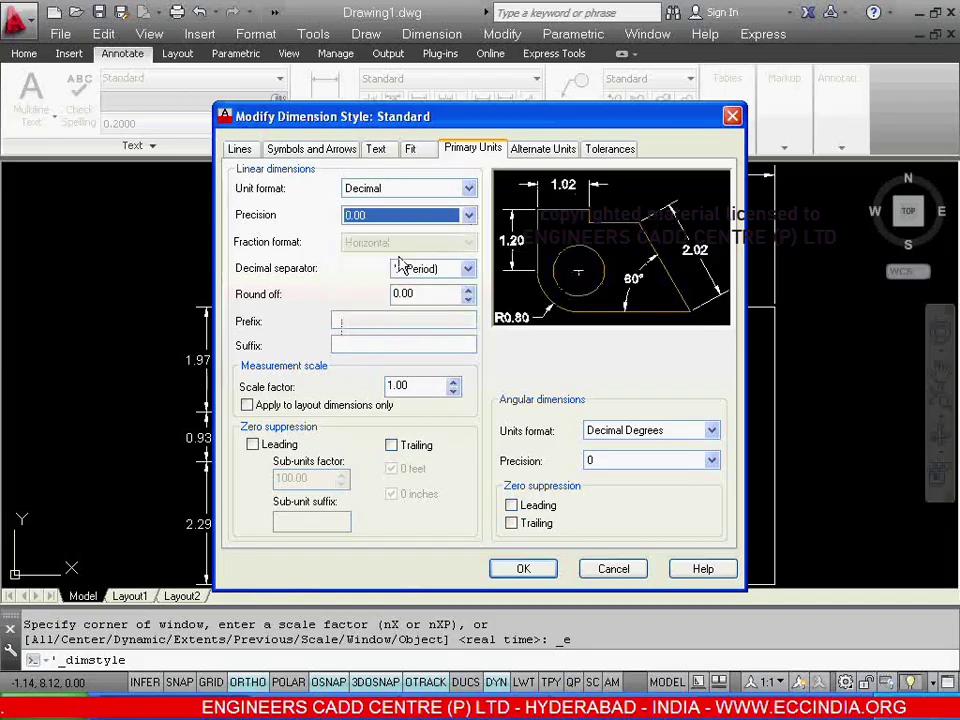
click(535, 574)
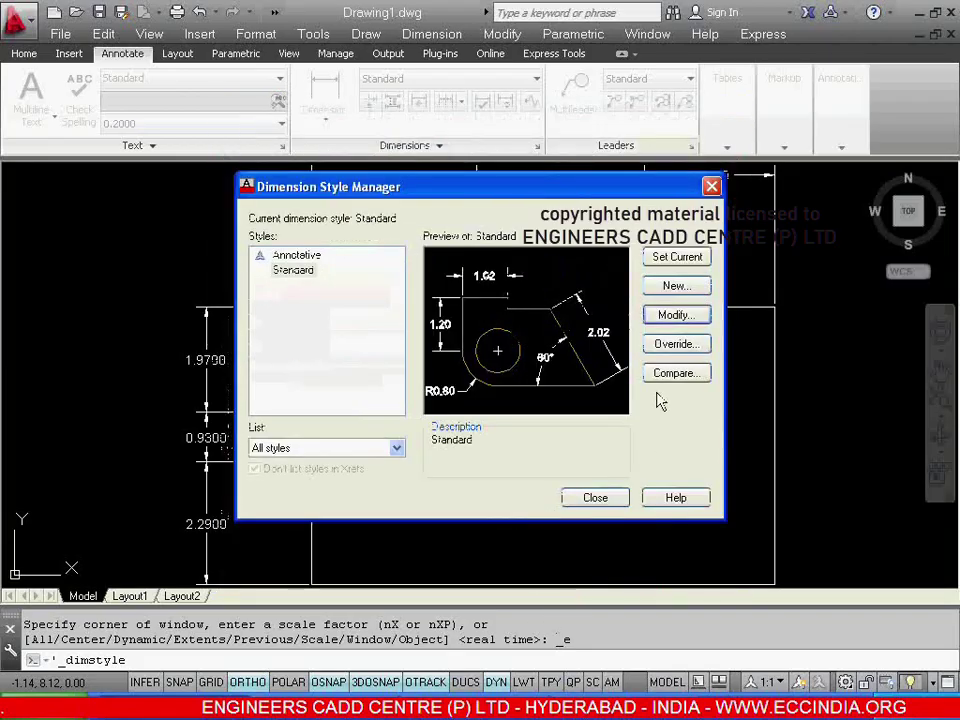
click(617, 498)
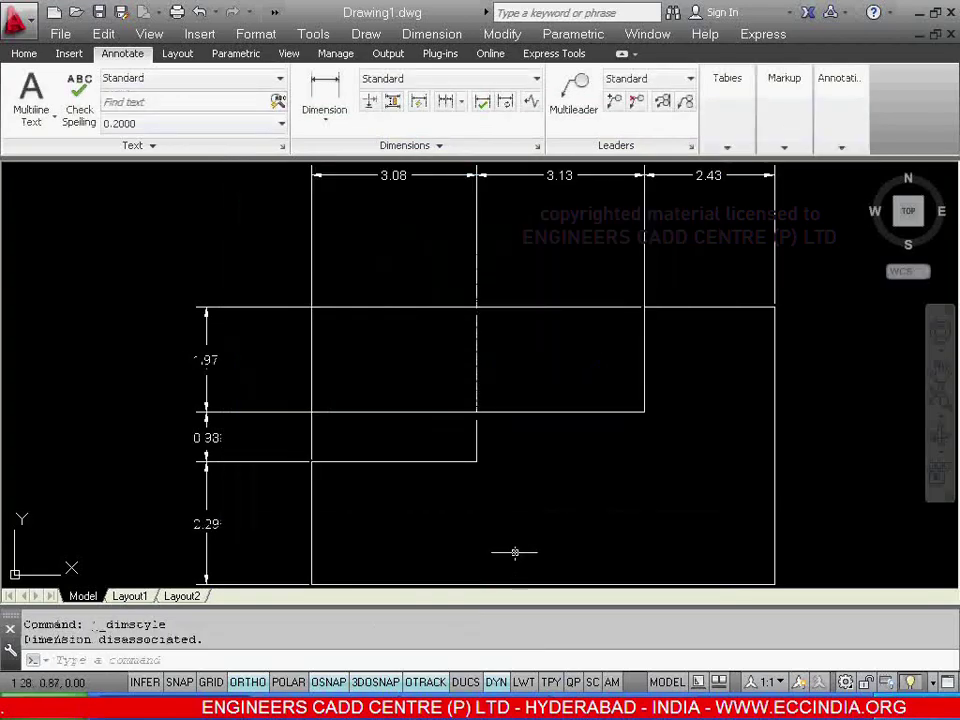